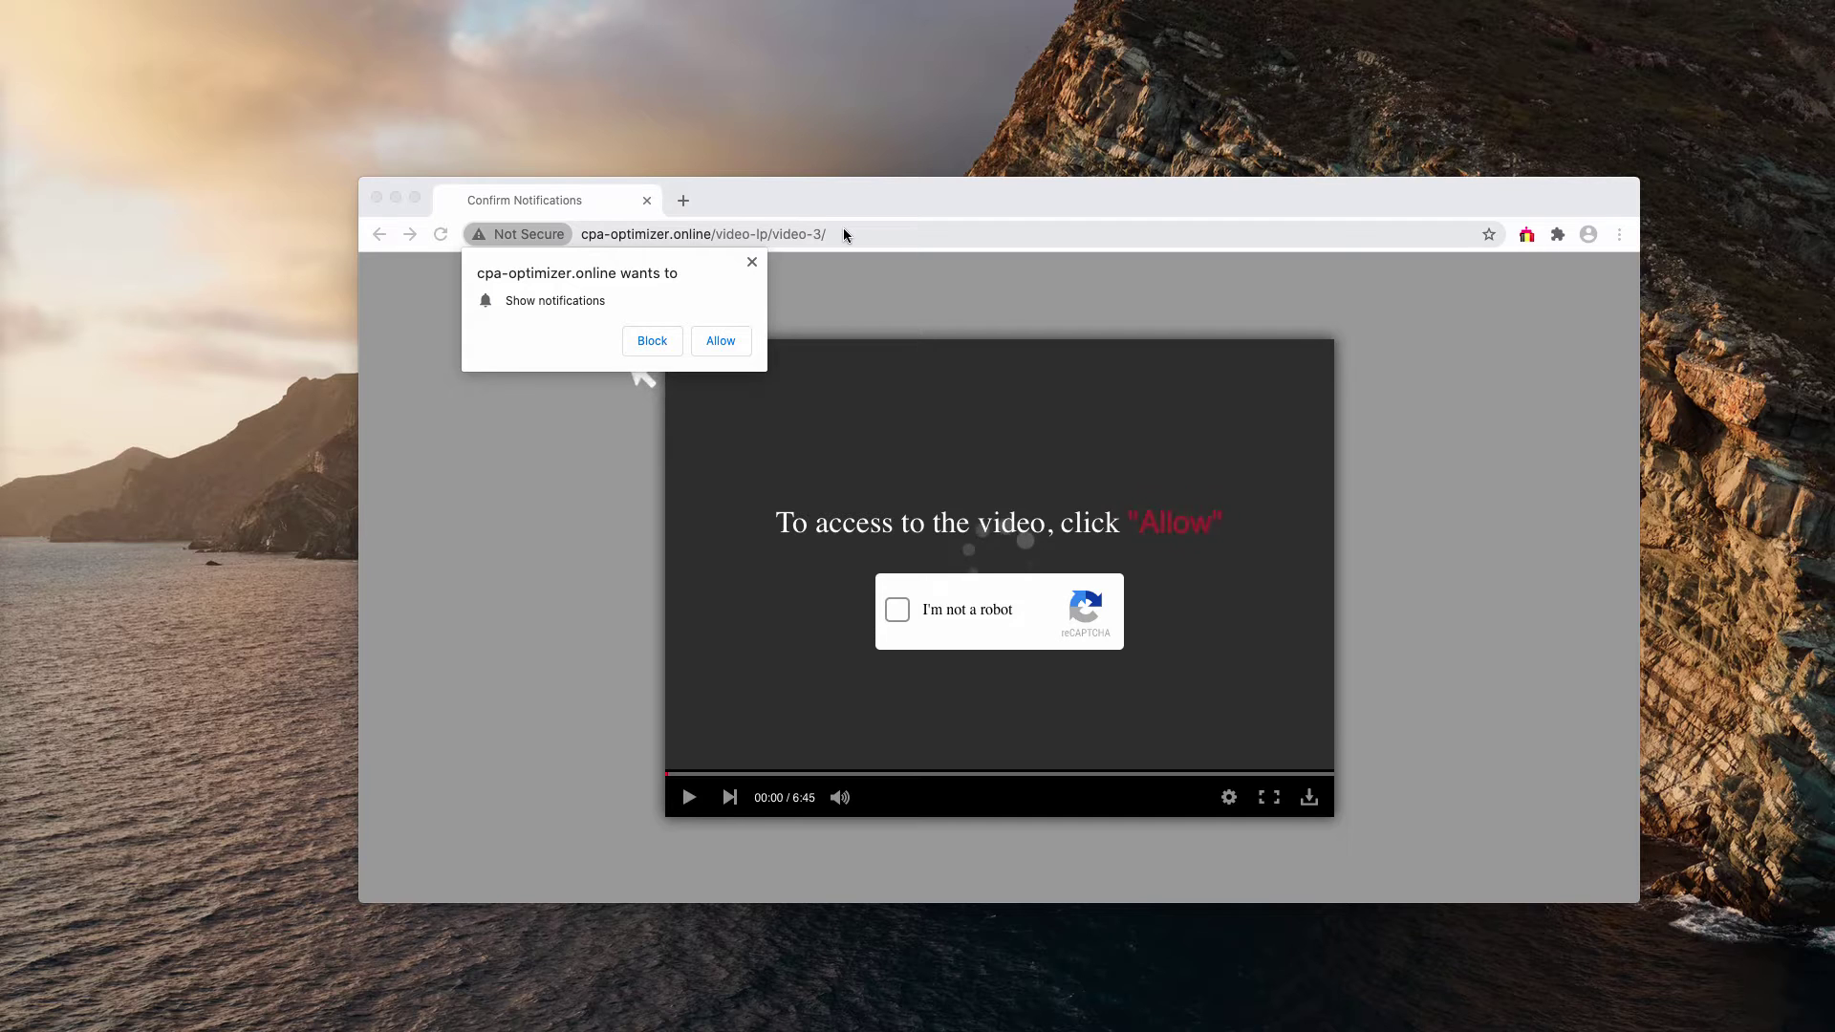
- Focus the Chrome window and dismiss the 'cpa-optimizer.online says' alert with OK
click(728, 185)
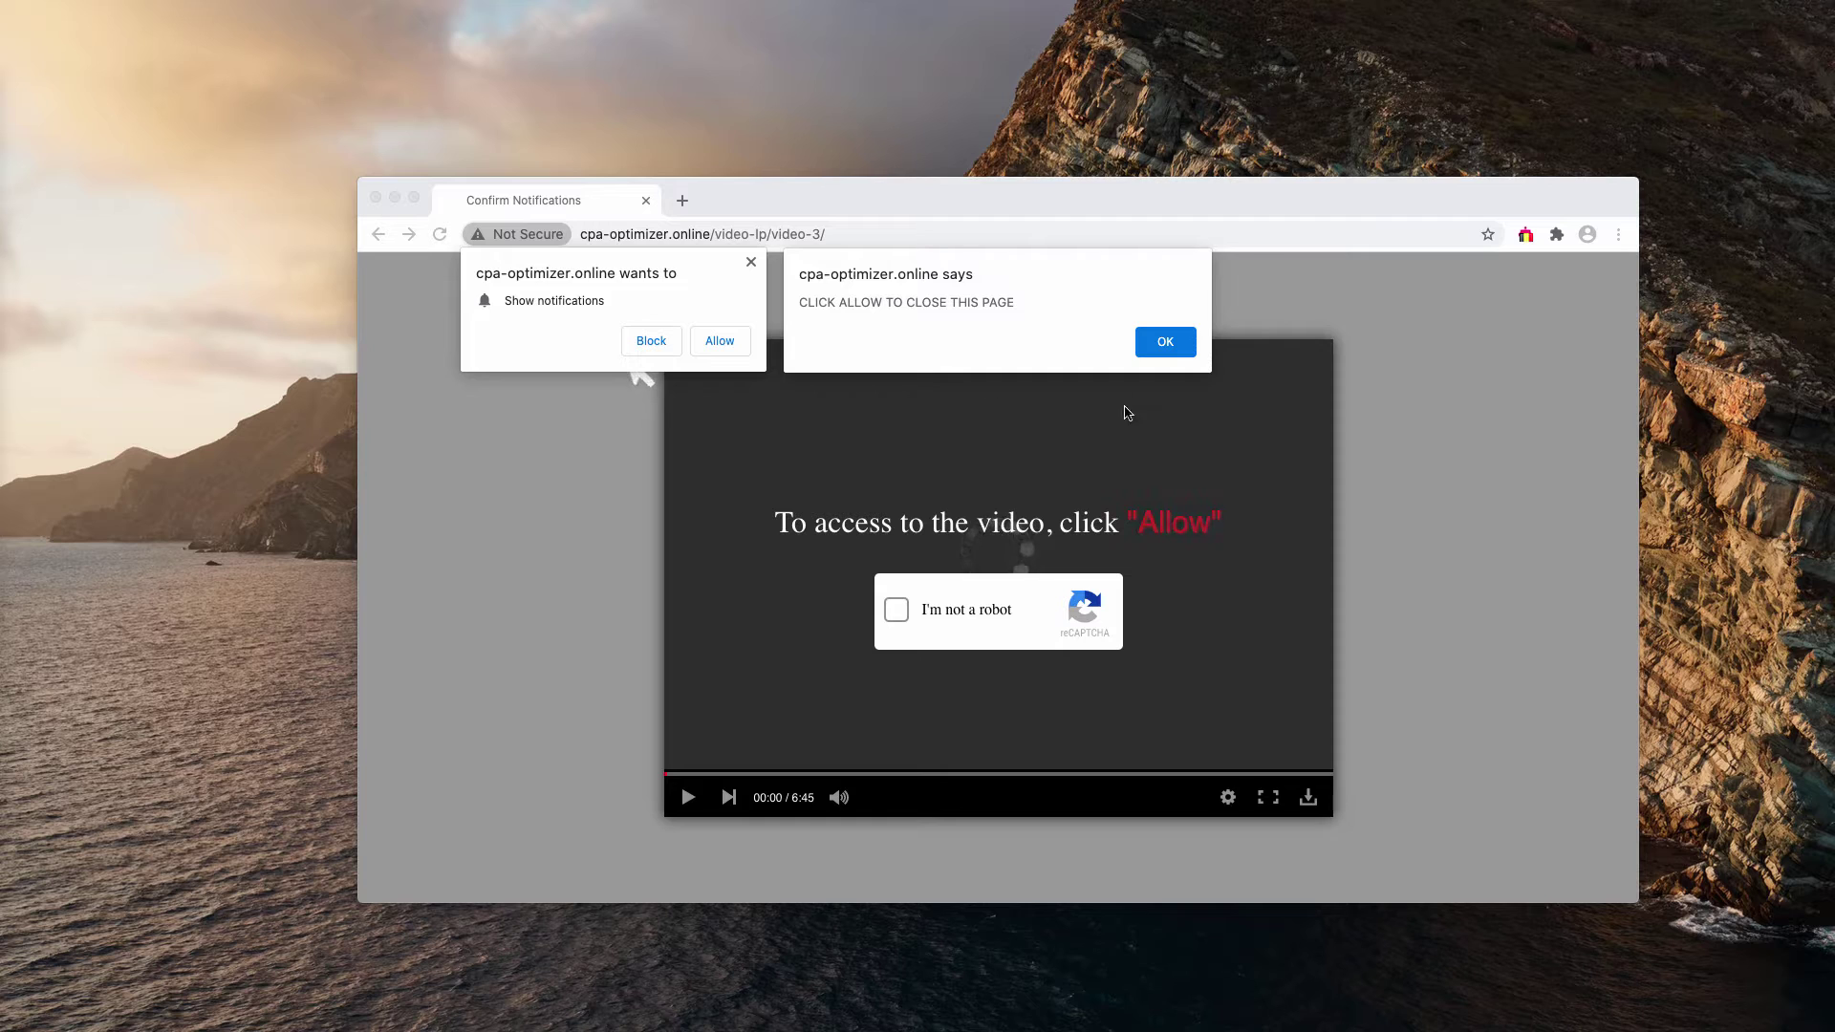
click(806, 207)
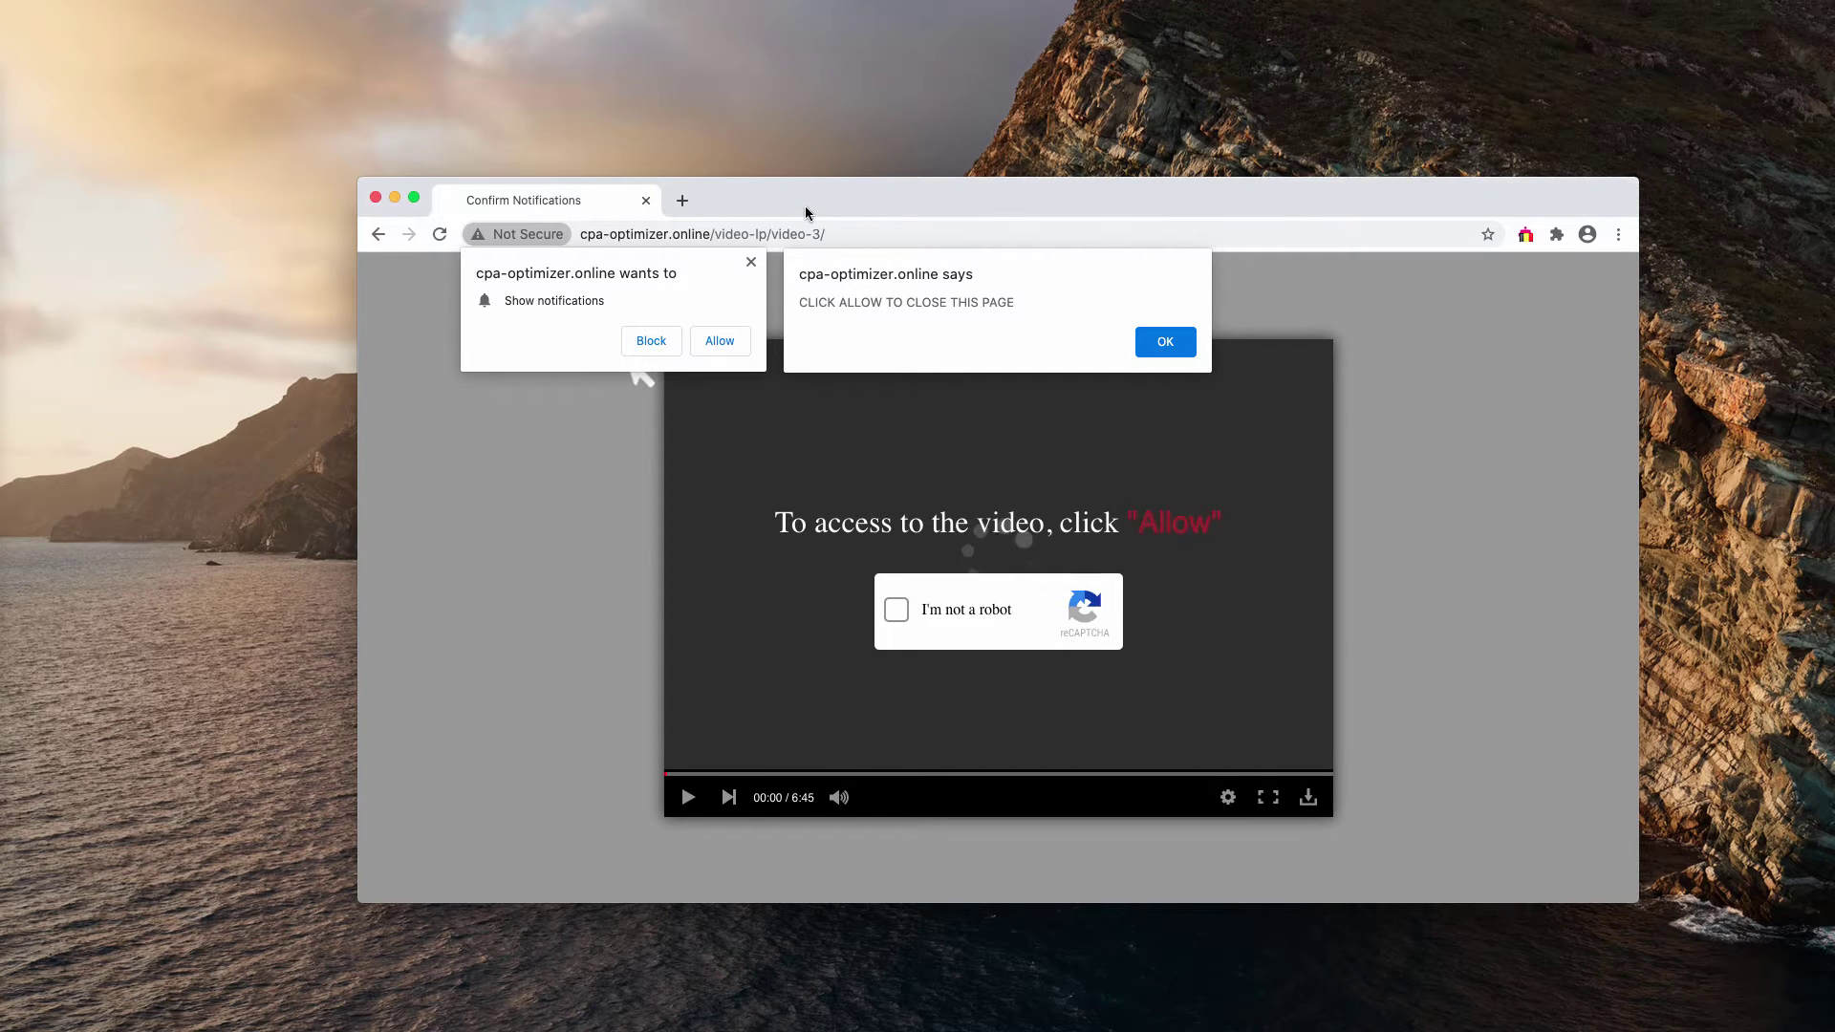
drag(805, 209, 808, 213)
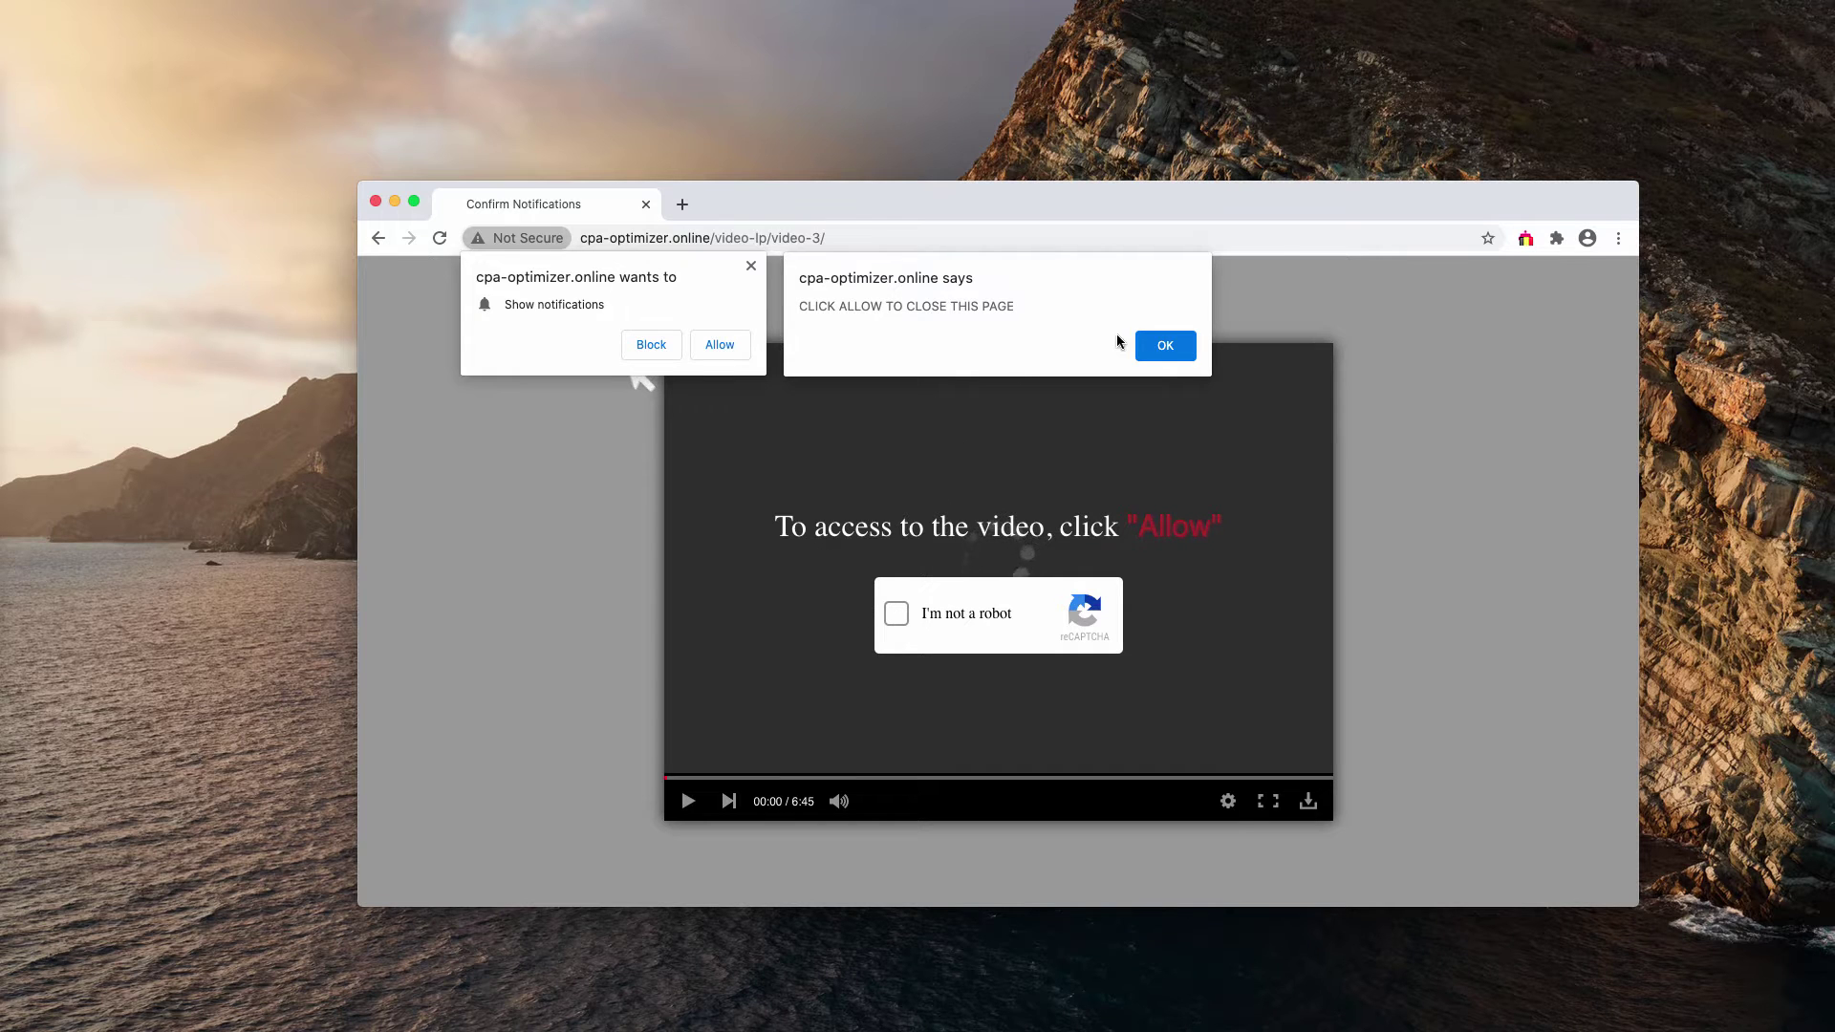
click(1154, 345)
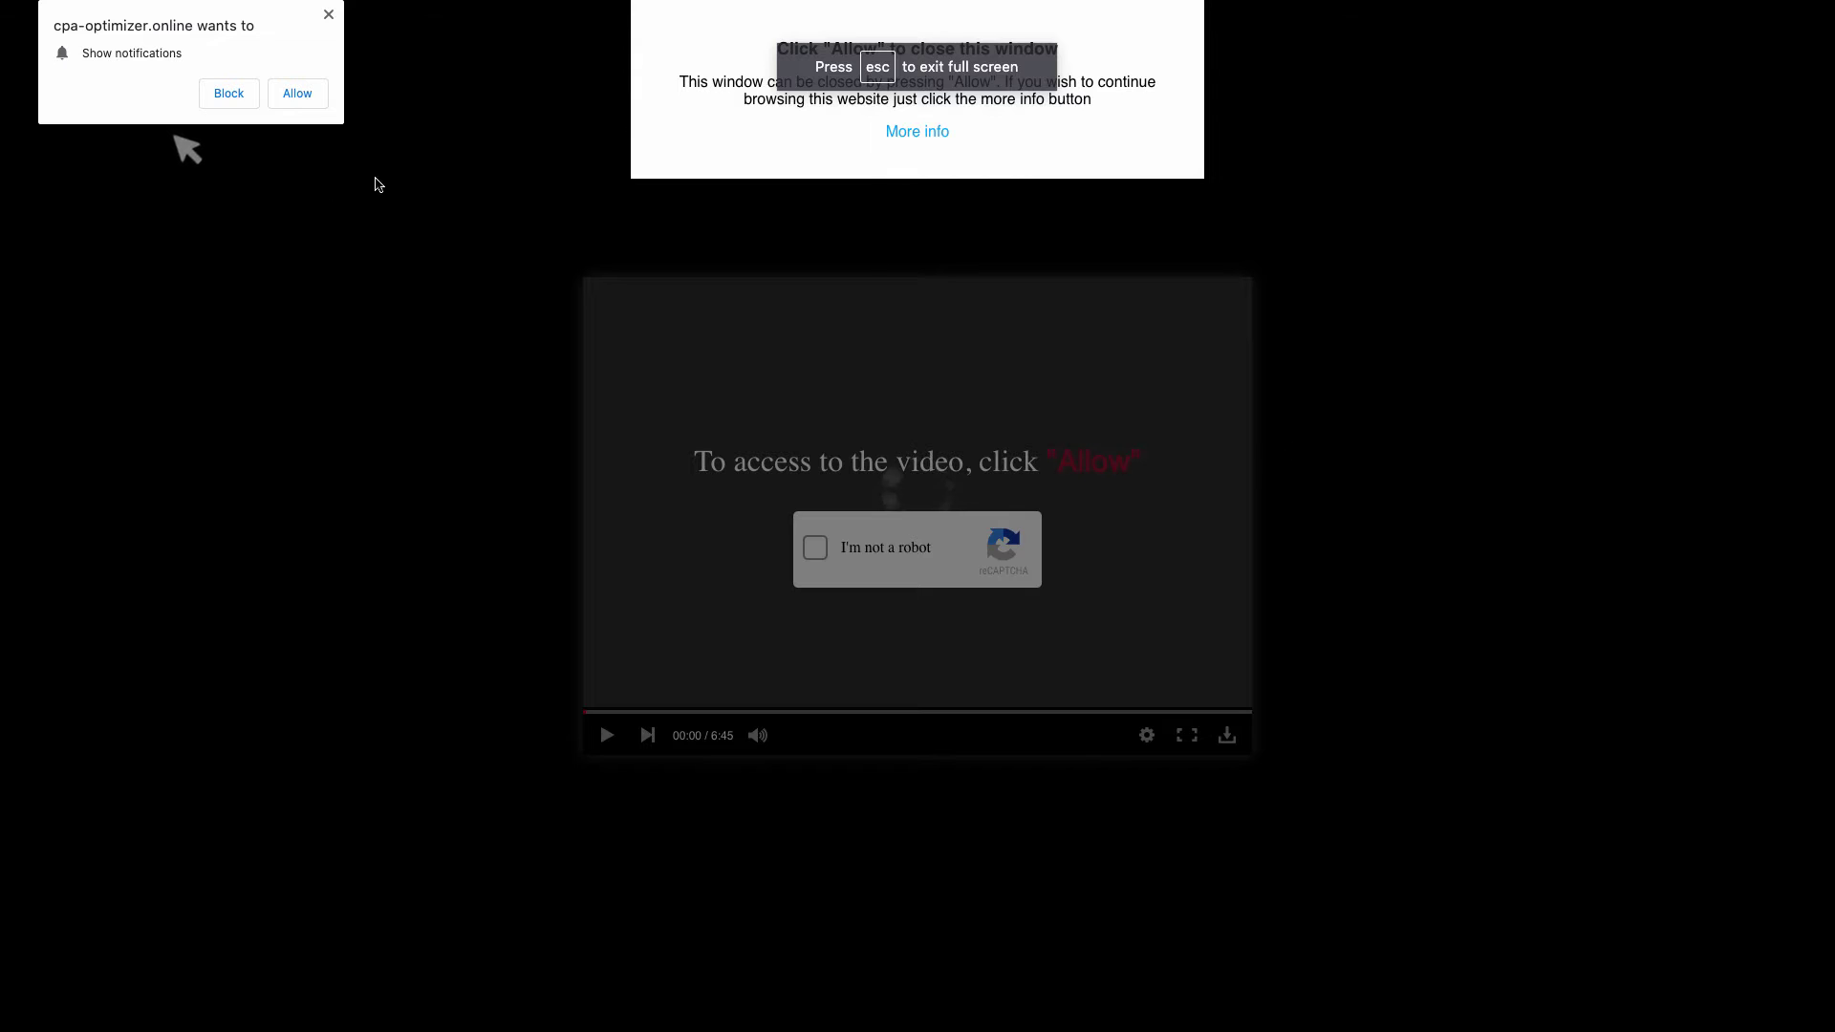
- Exit full screen and click Allow so cpa-optimizer.online can show notifications
key(Escape)
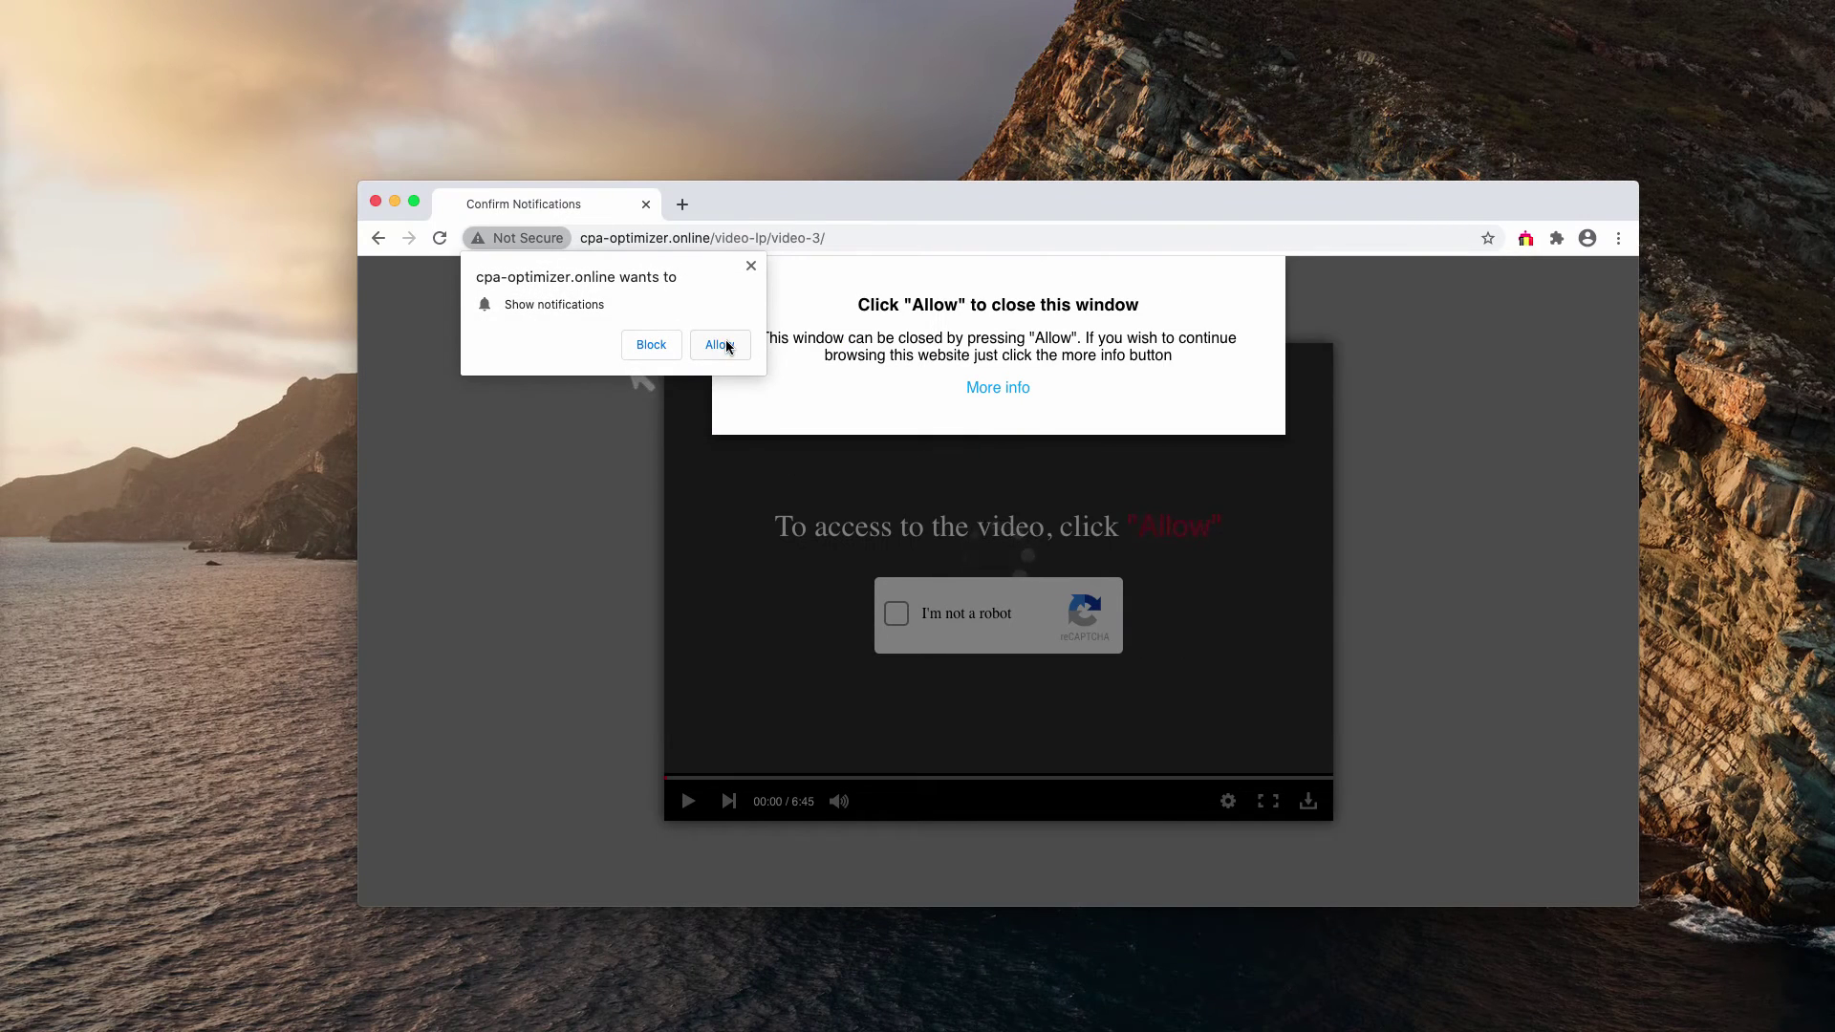
click(1187, 345)
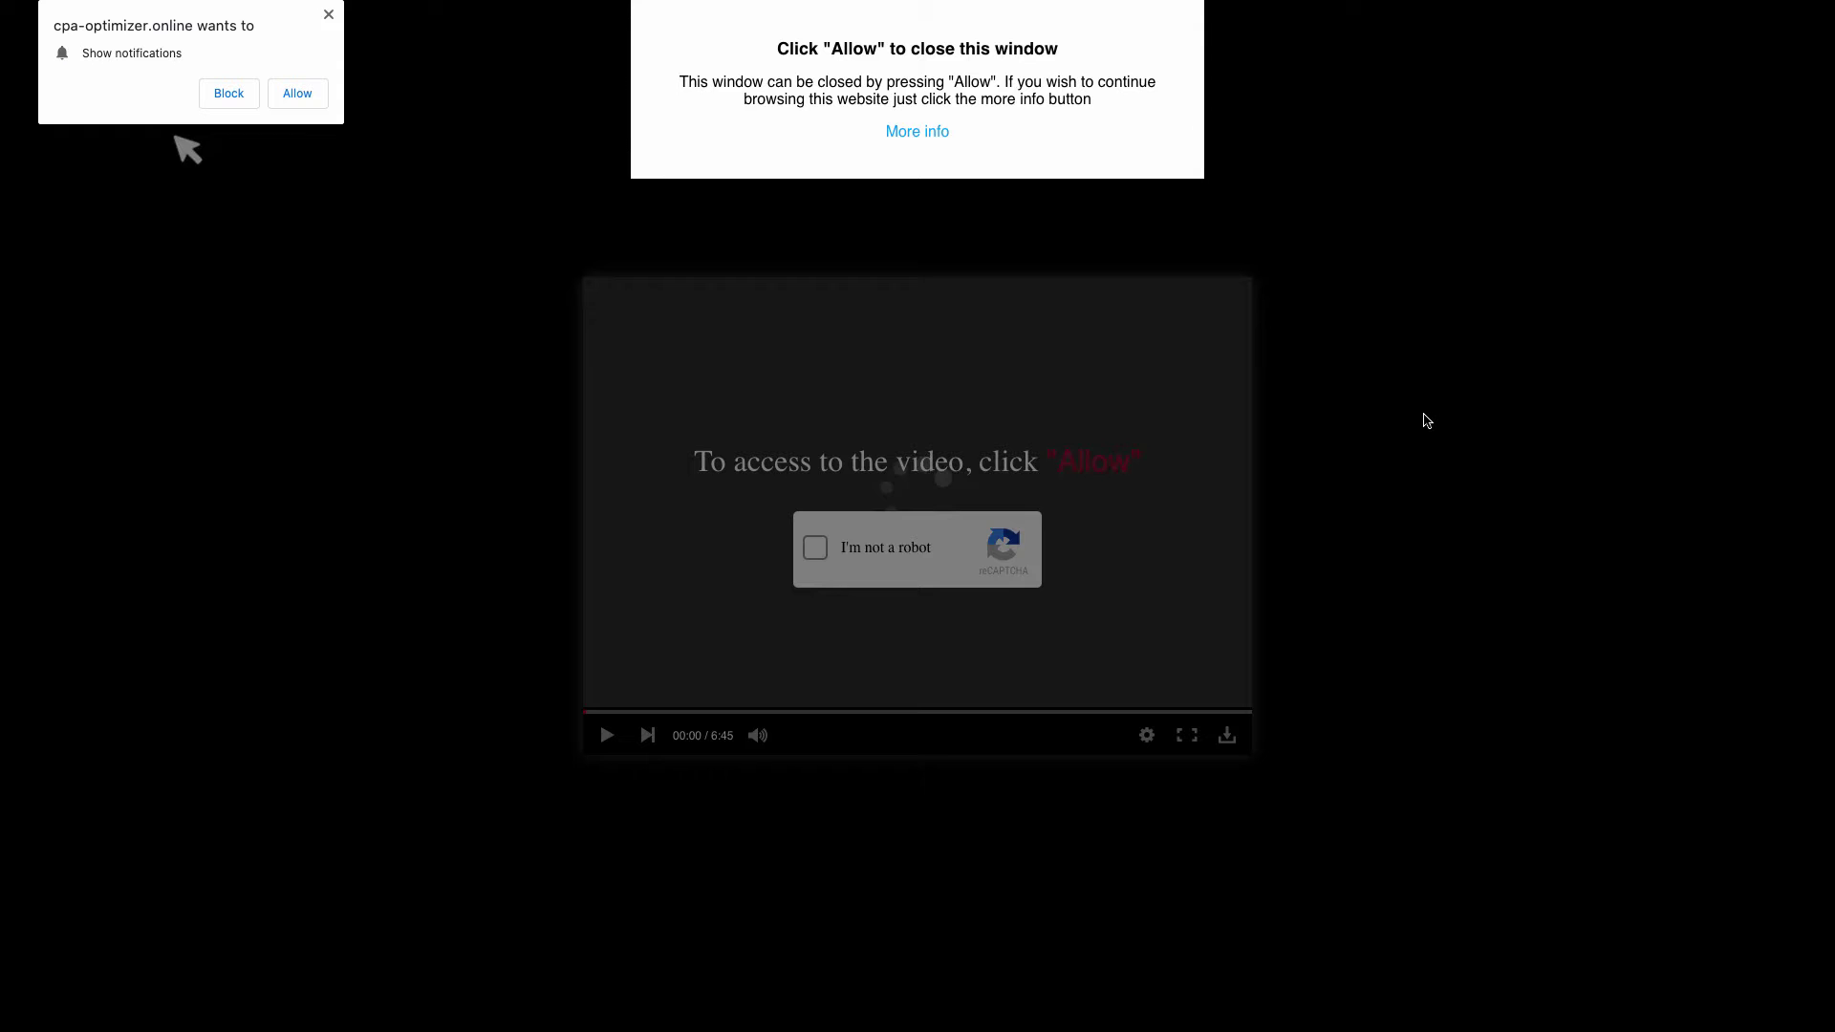
key(Escape)
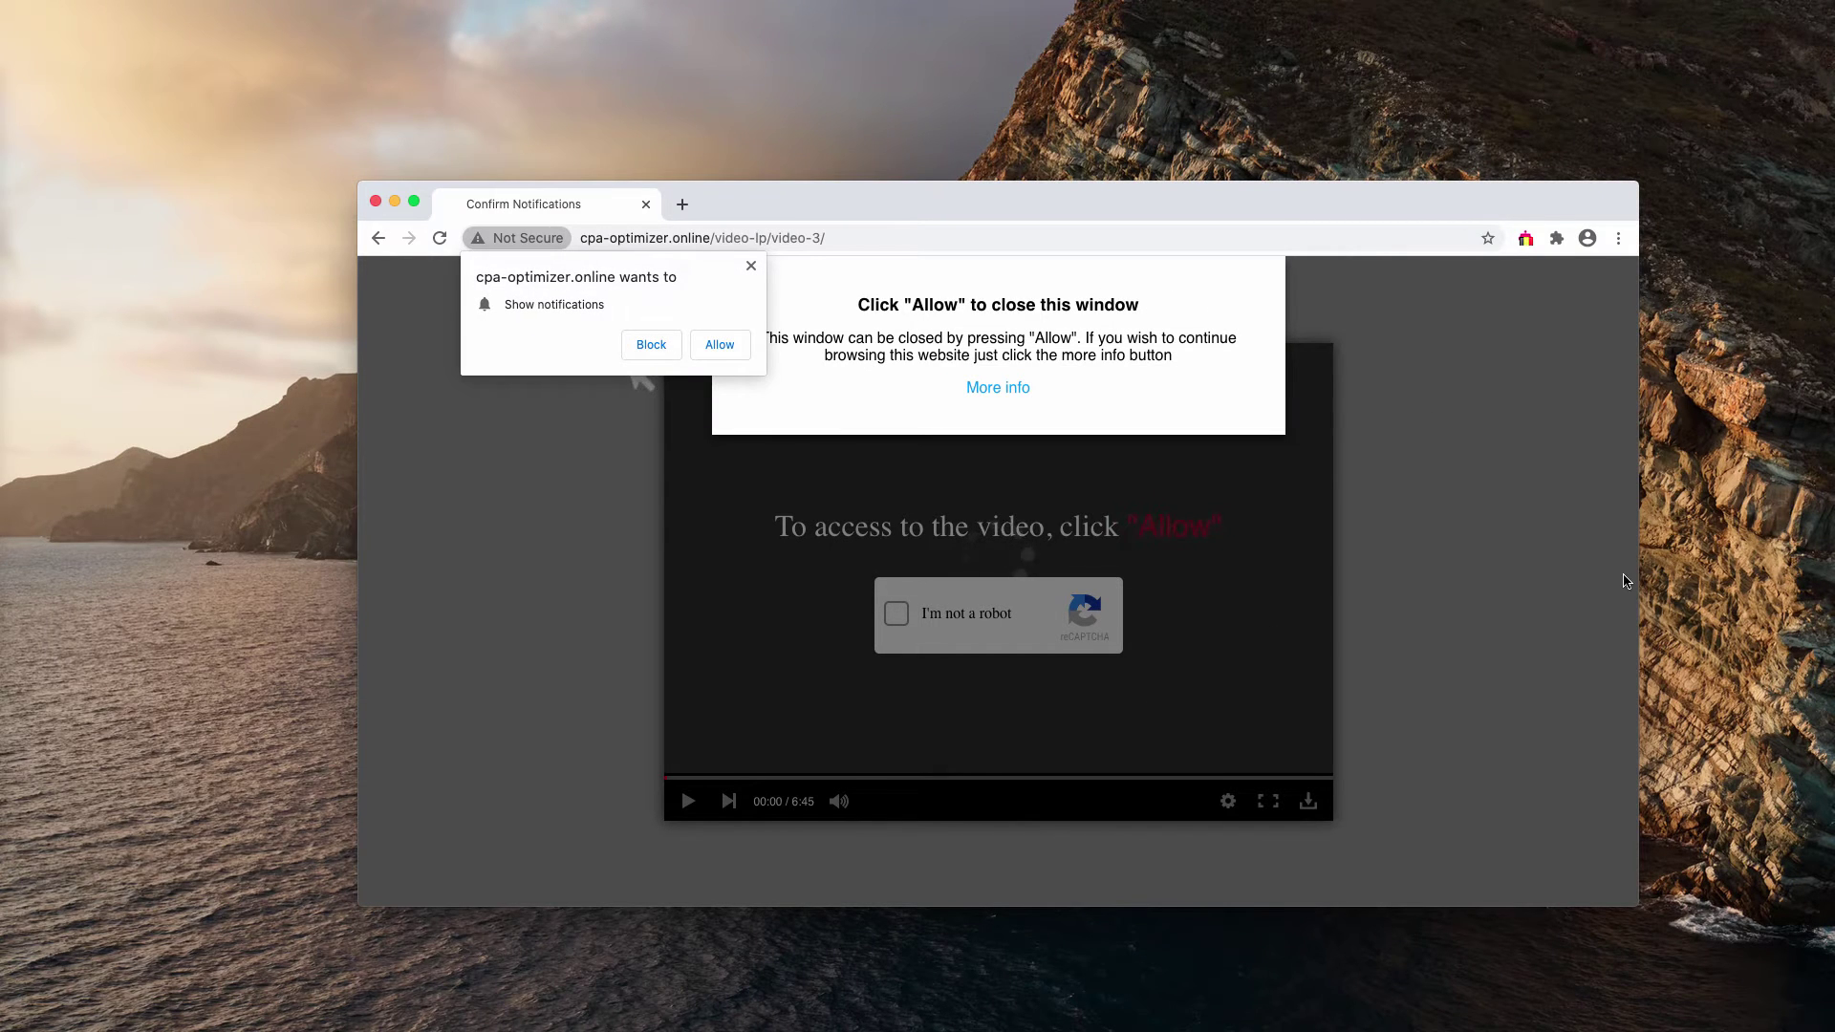
click(1591, 579)
key(Escape)
drag(777, 217, 778, 221)
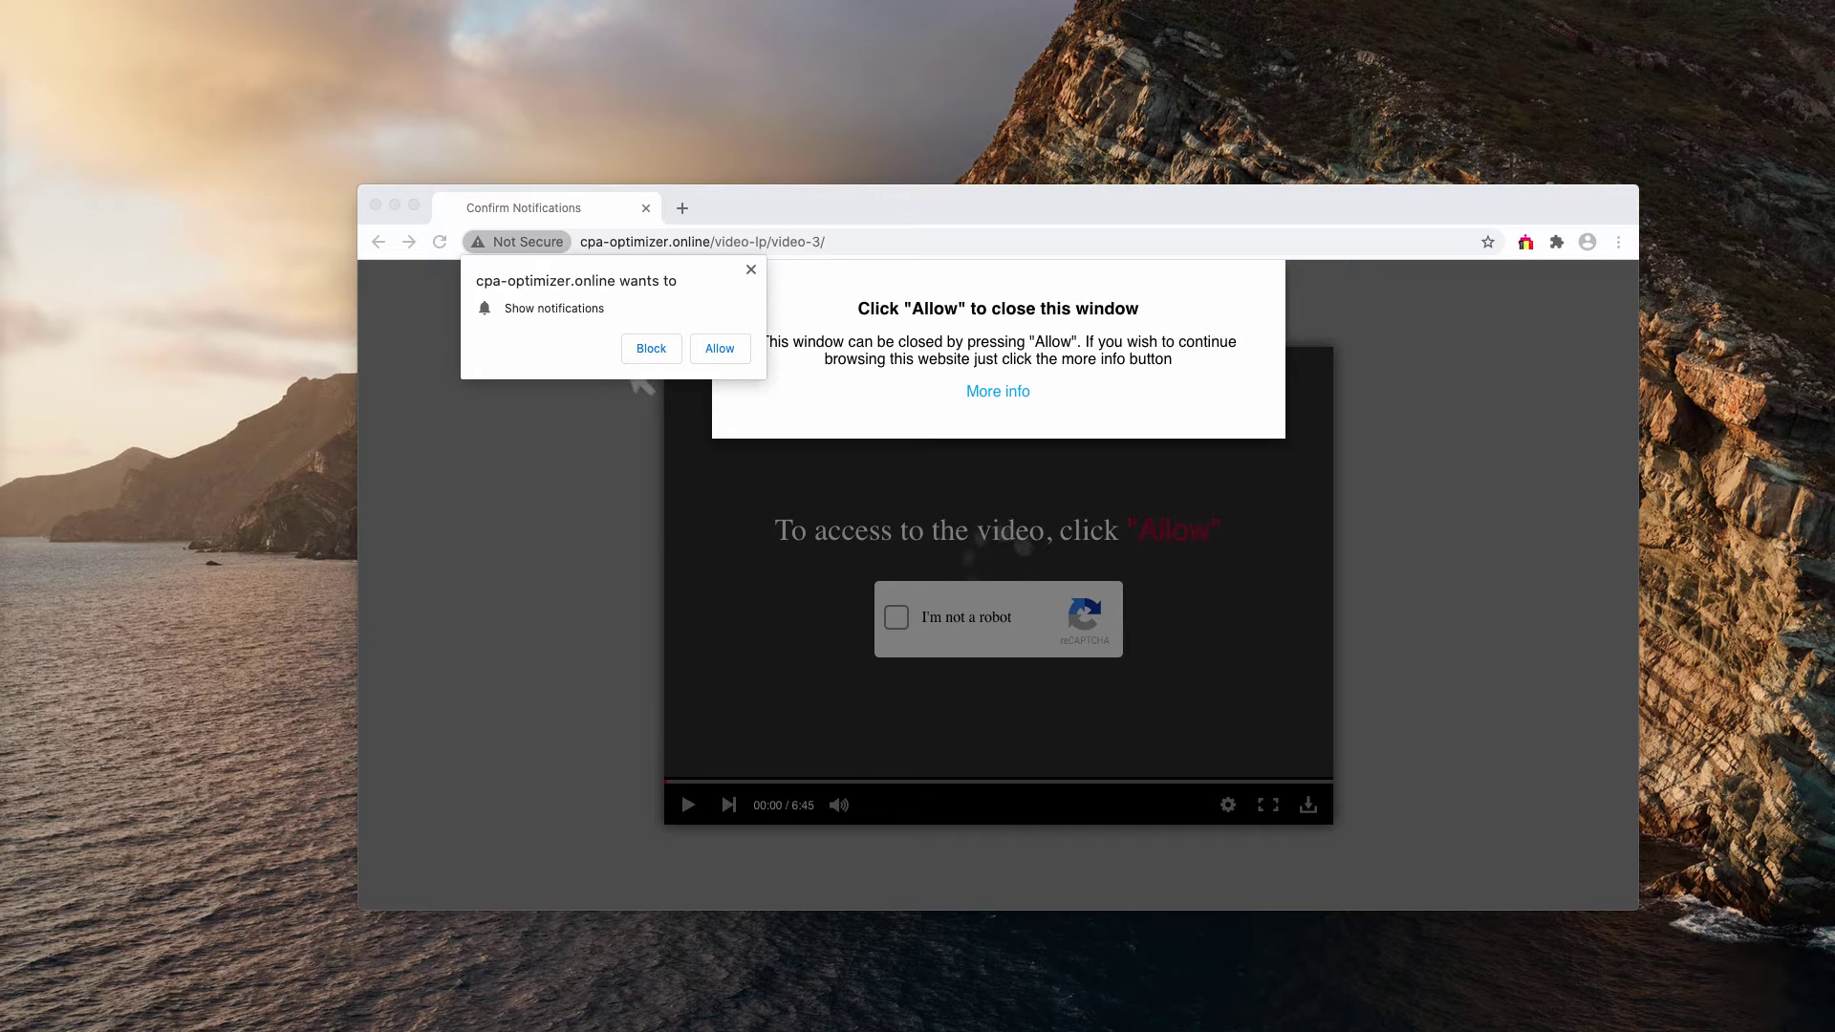
click(643, 533)
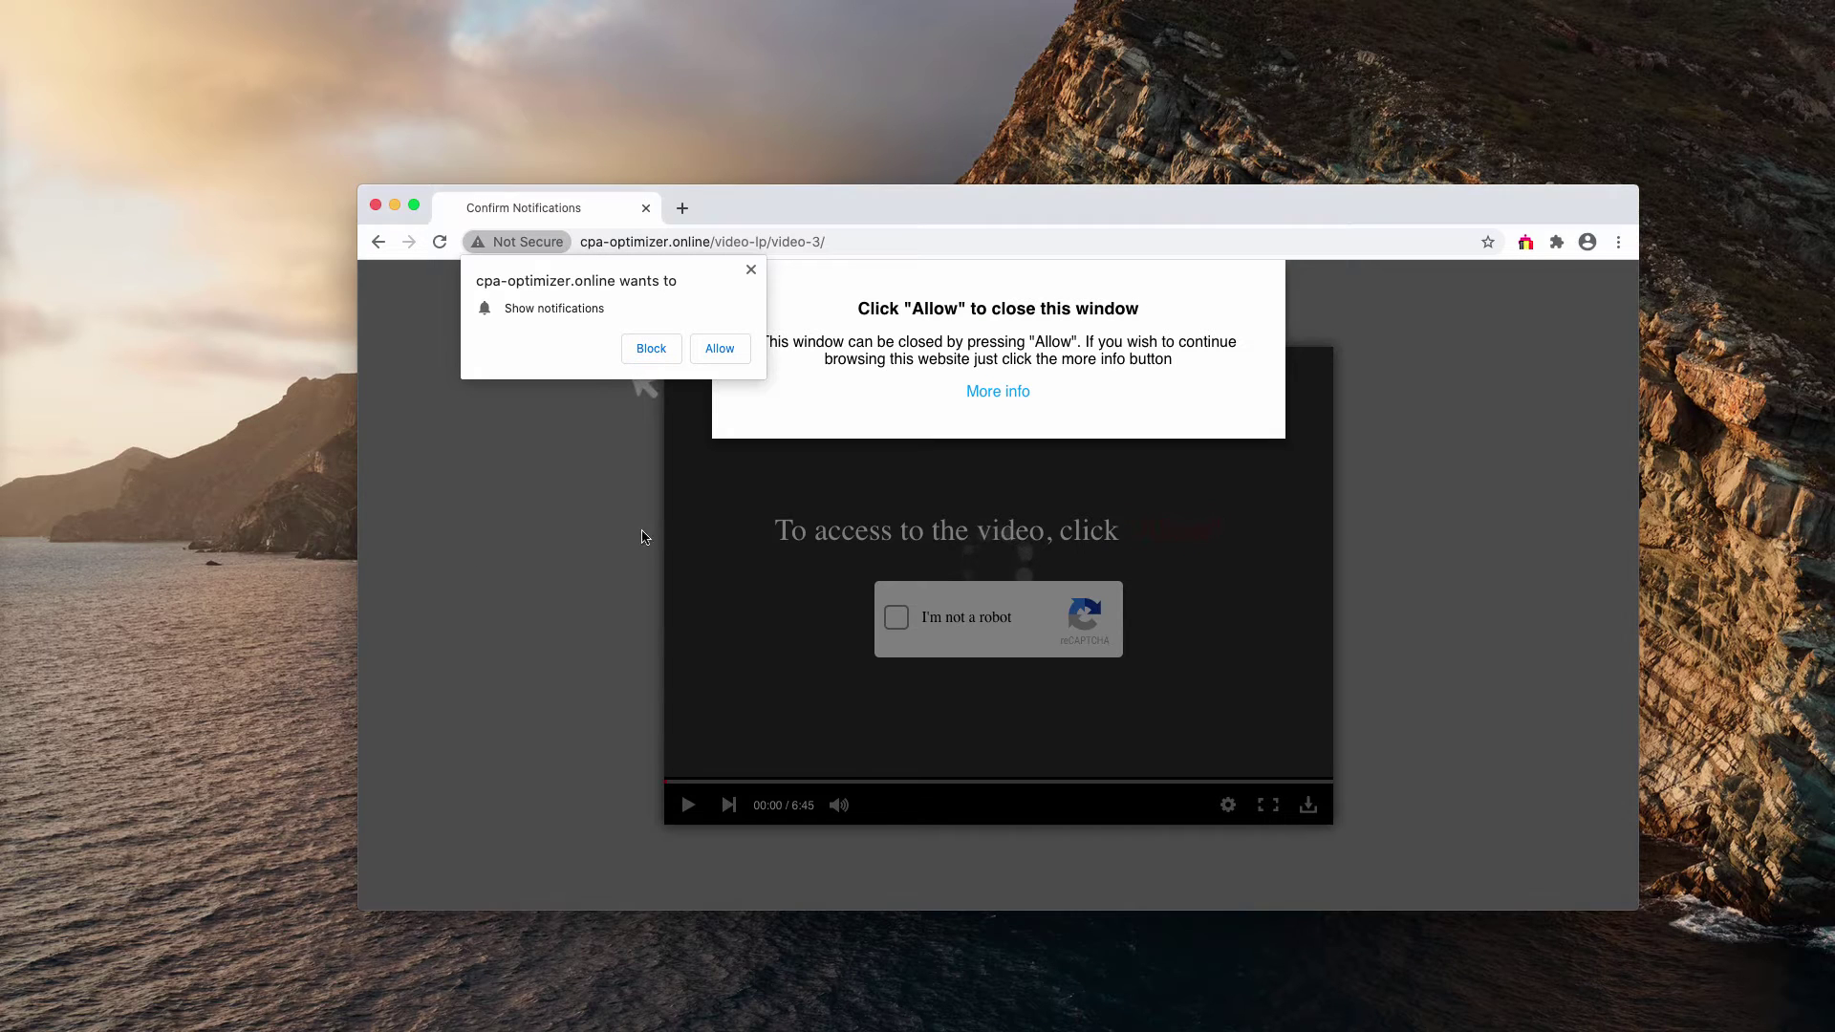
click(719, 348)
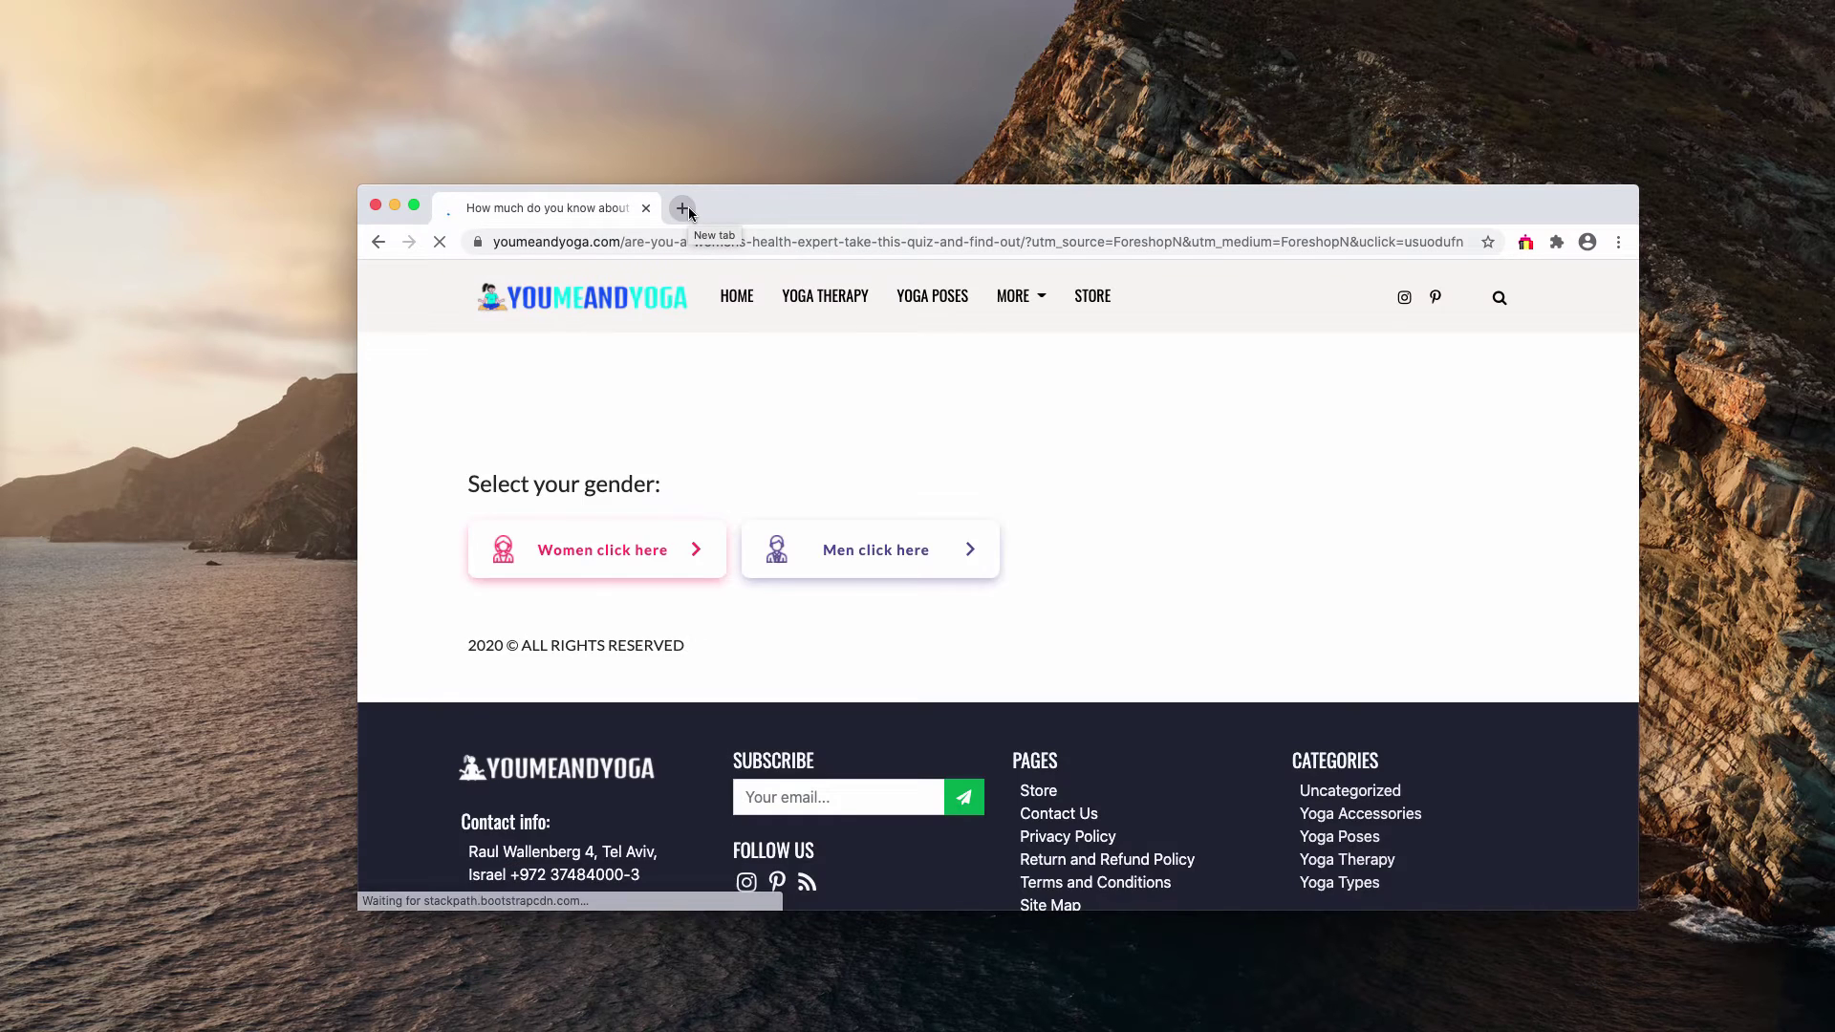
- Go to Chrome's Settings, then Site settings, then Notifications in a new tab
click(686, 210)
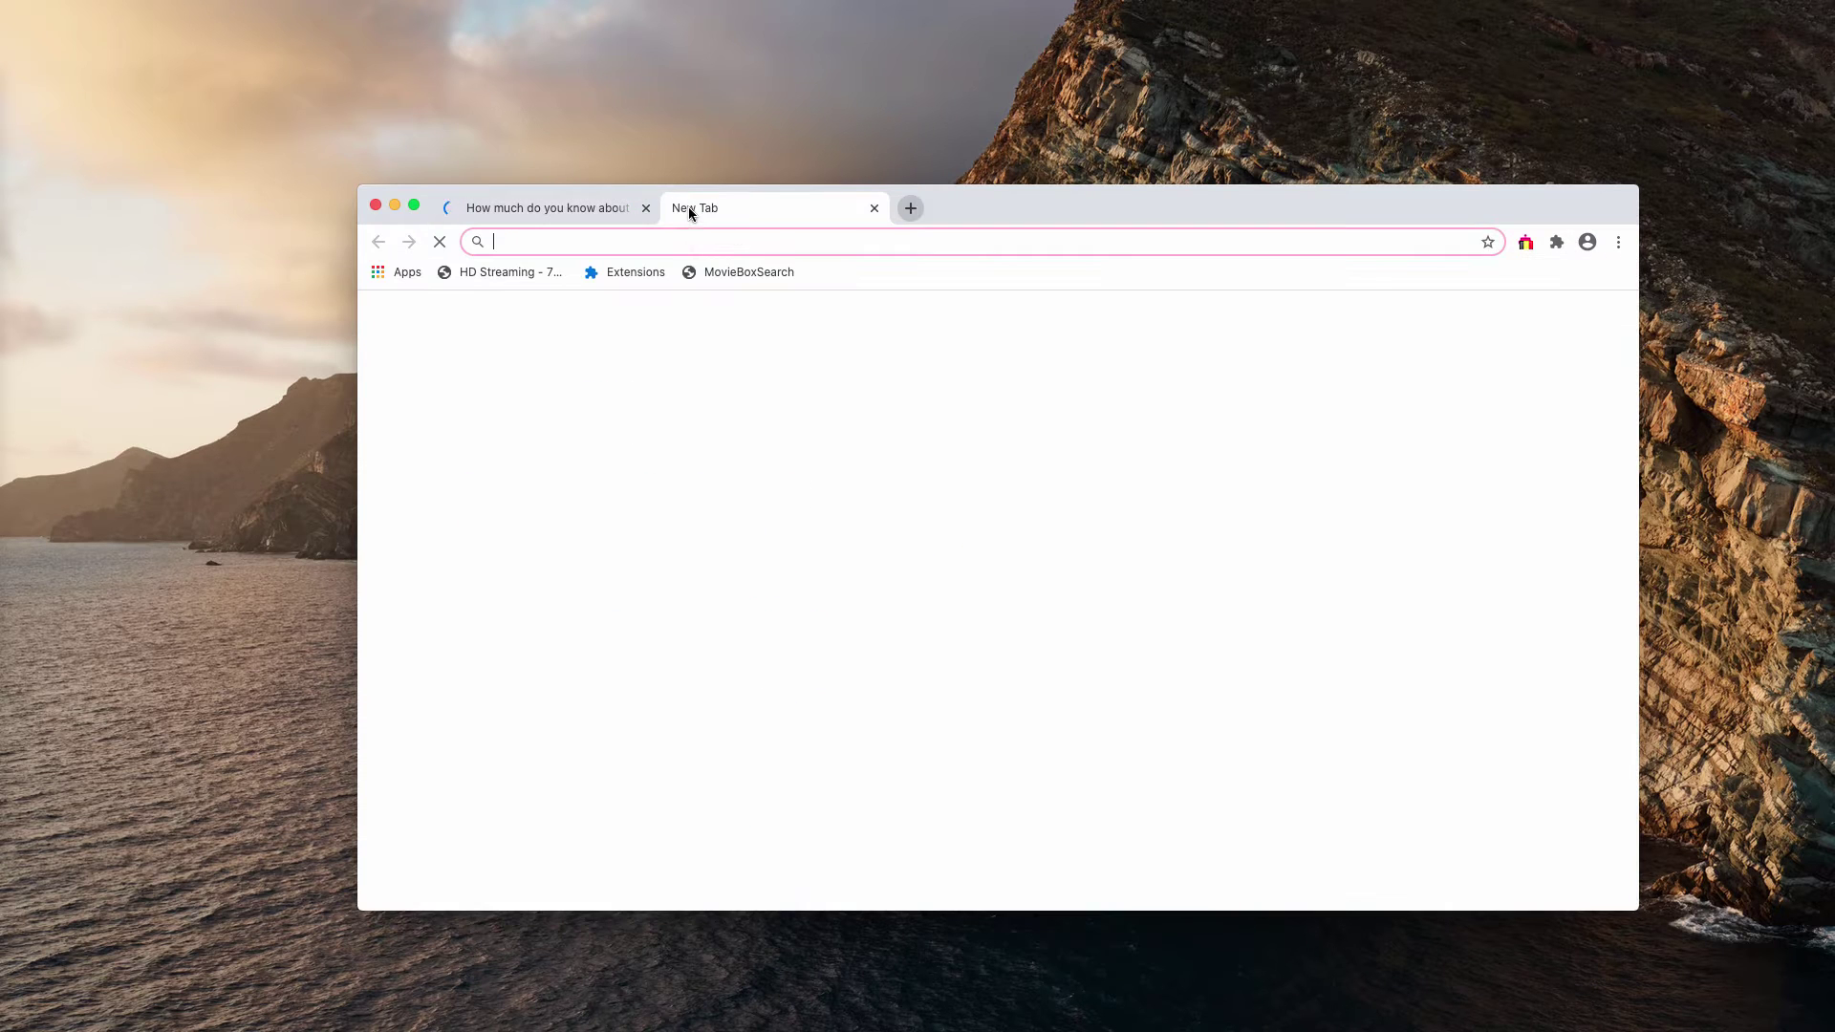
click(1615, 243)
click(1331, 621)
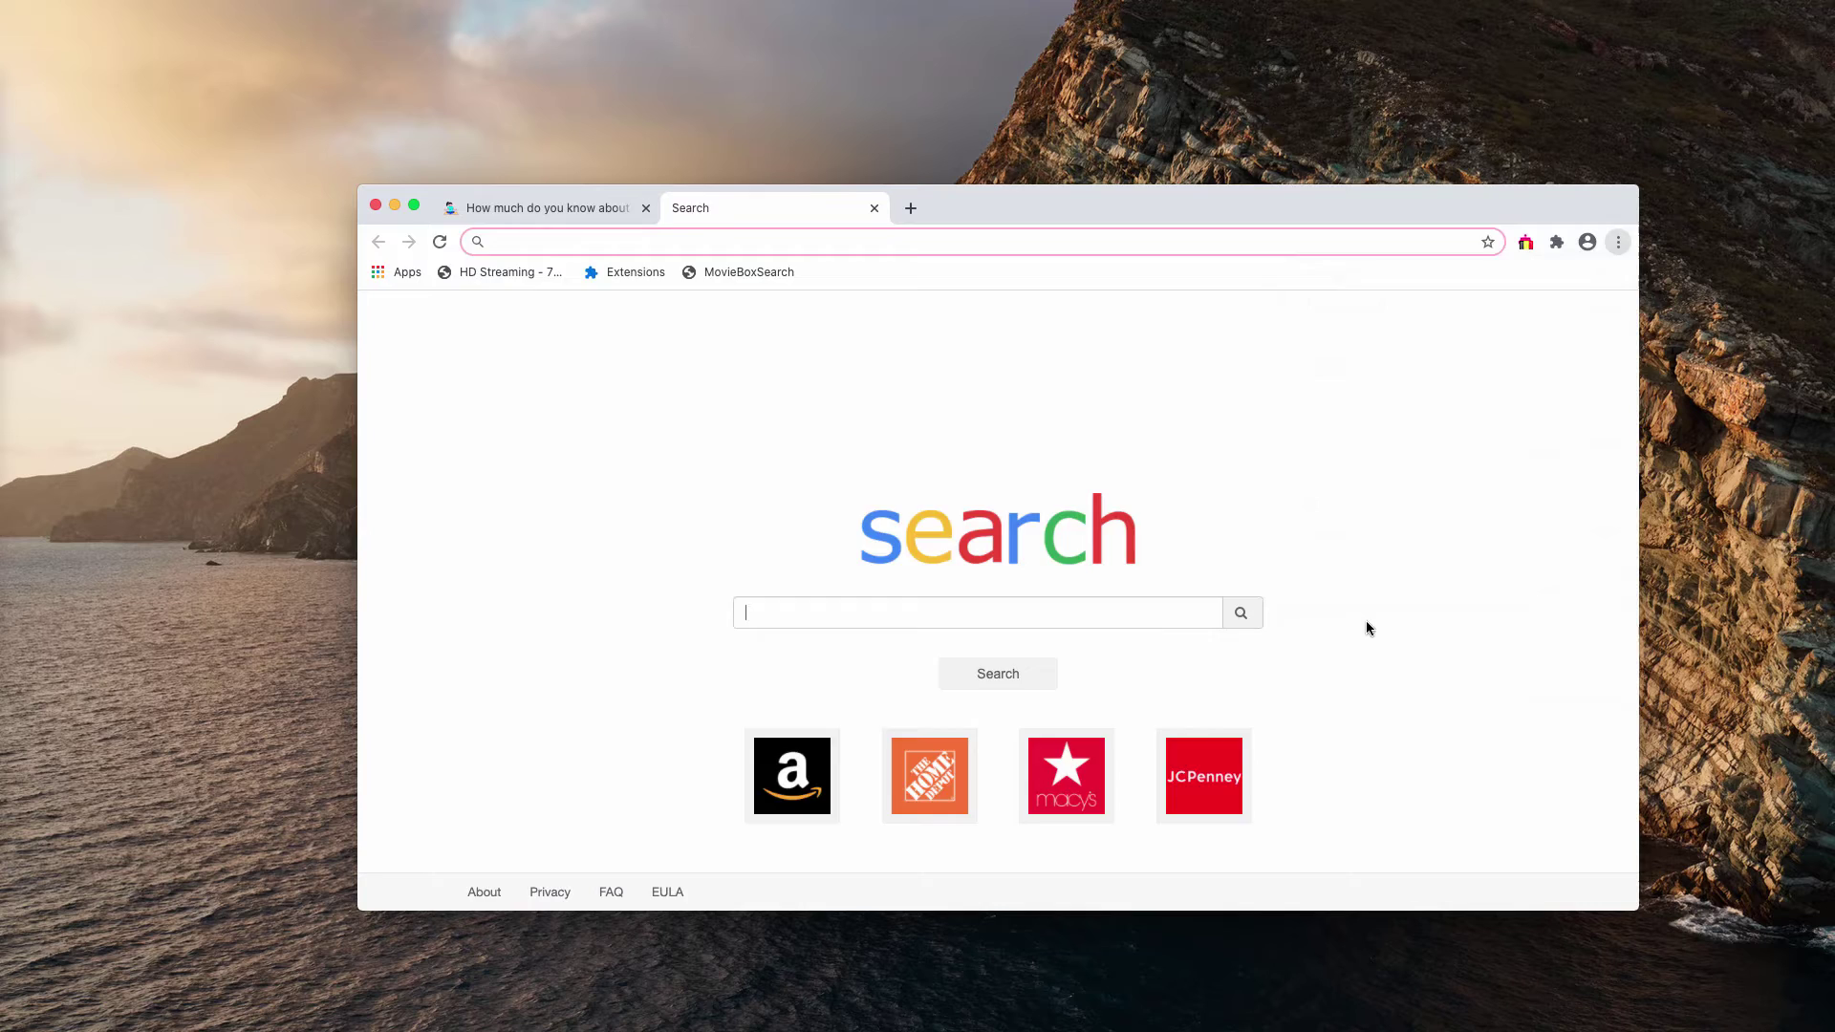
scroll(936, 519, down, 2)
scroll(937, 519, down, 3)
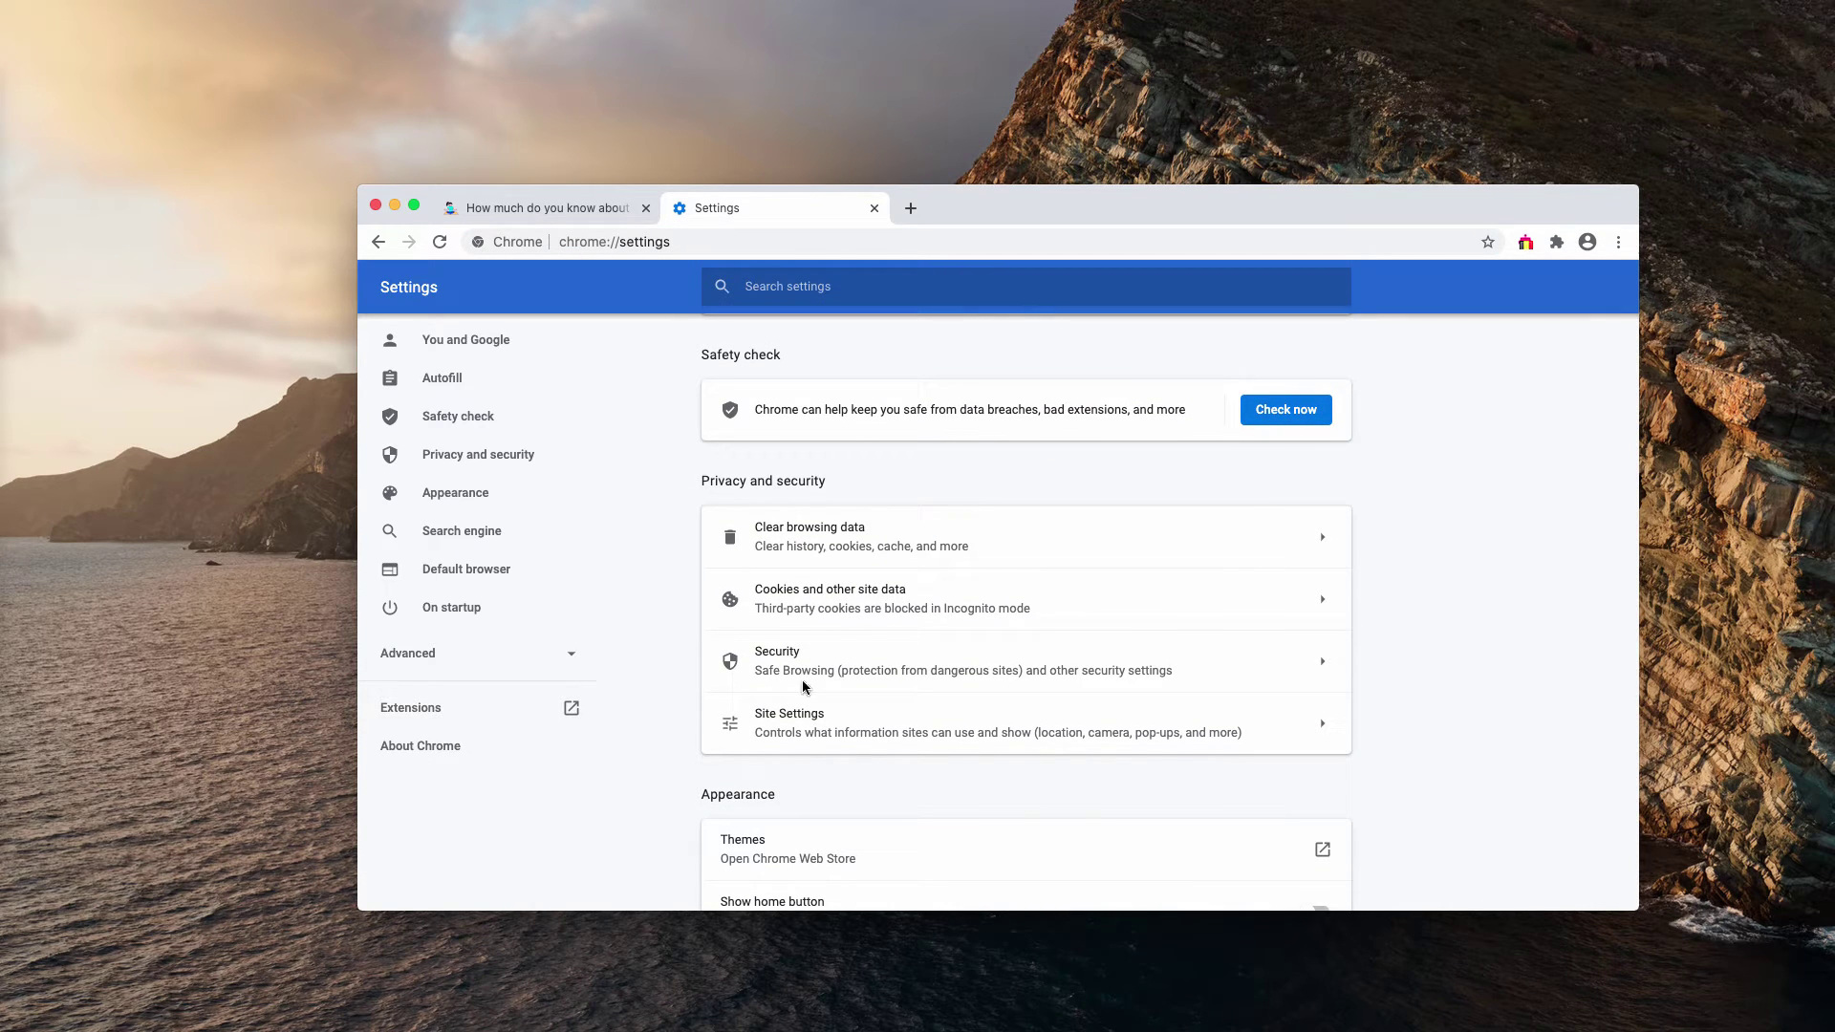
click(779, 719)
scroll(814, 749, down, 4)
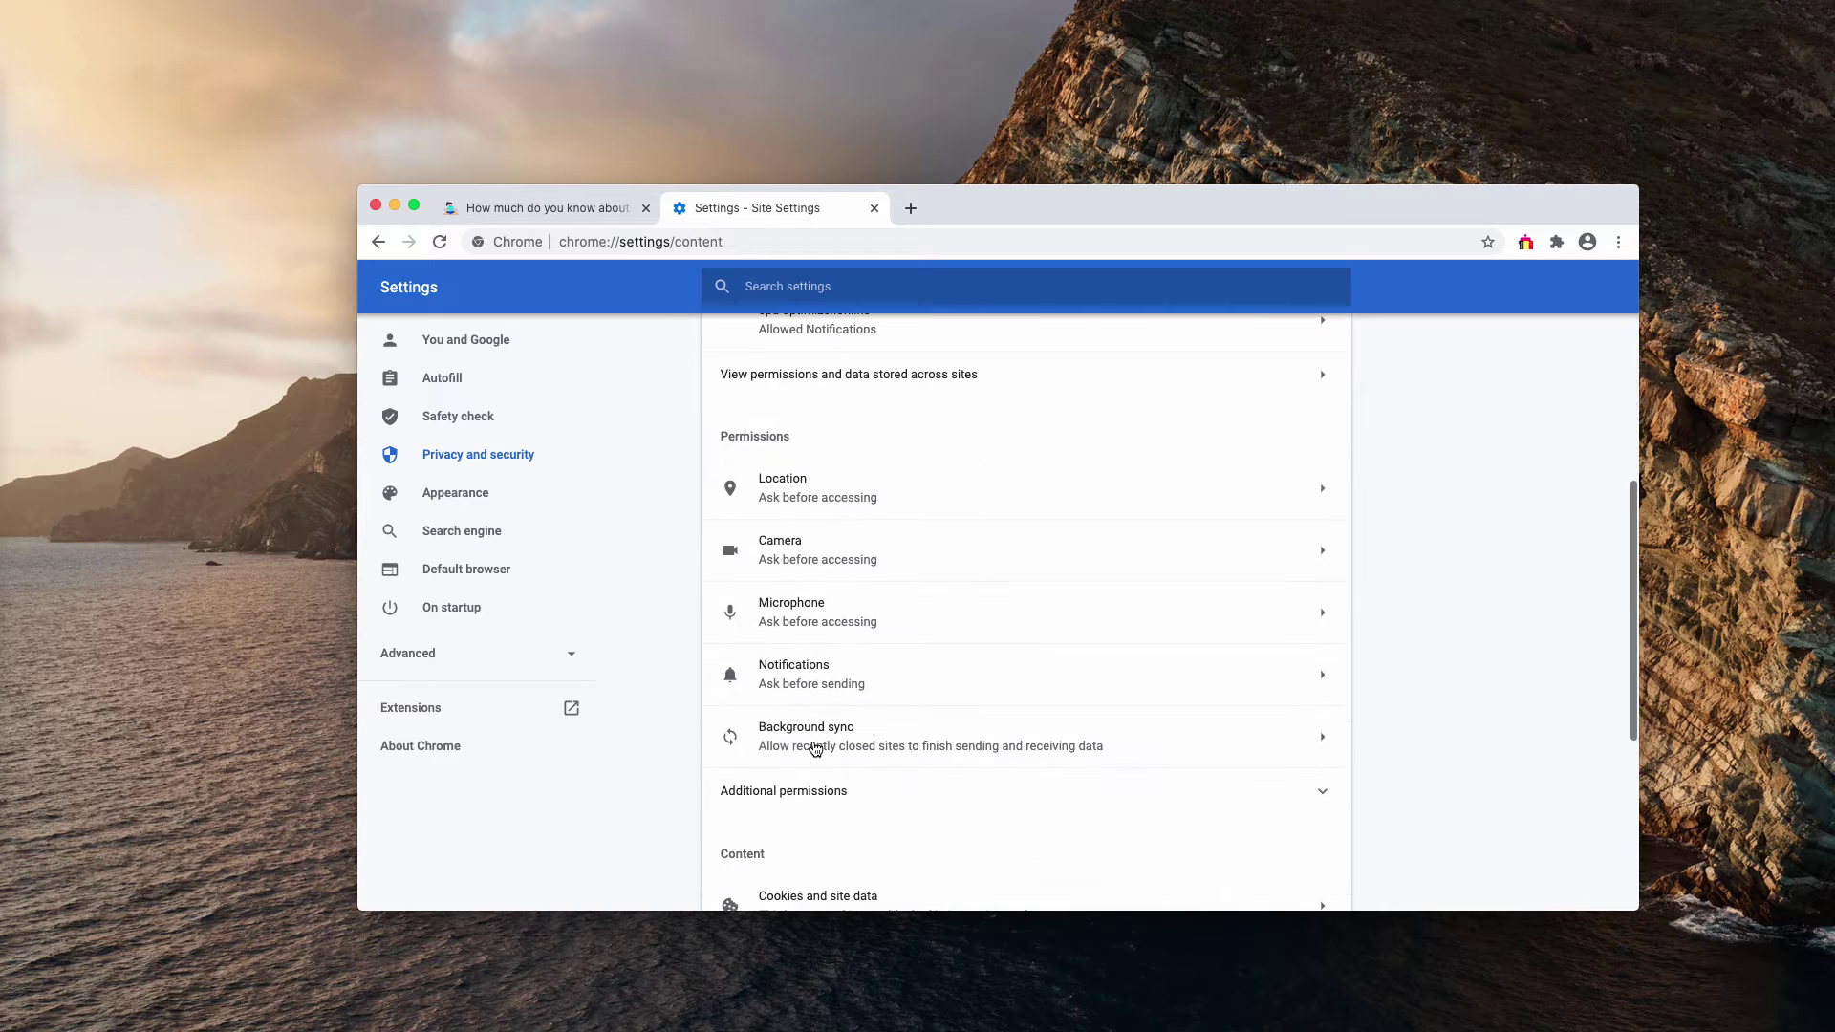
click(811, 678)
scroll(709, 503, down, 2)
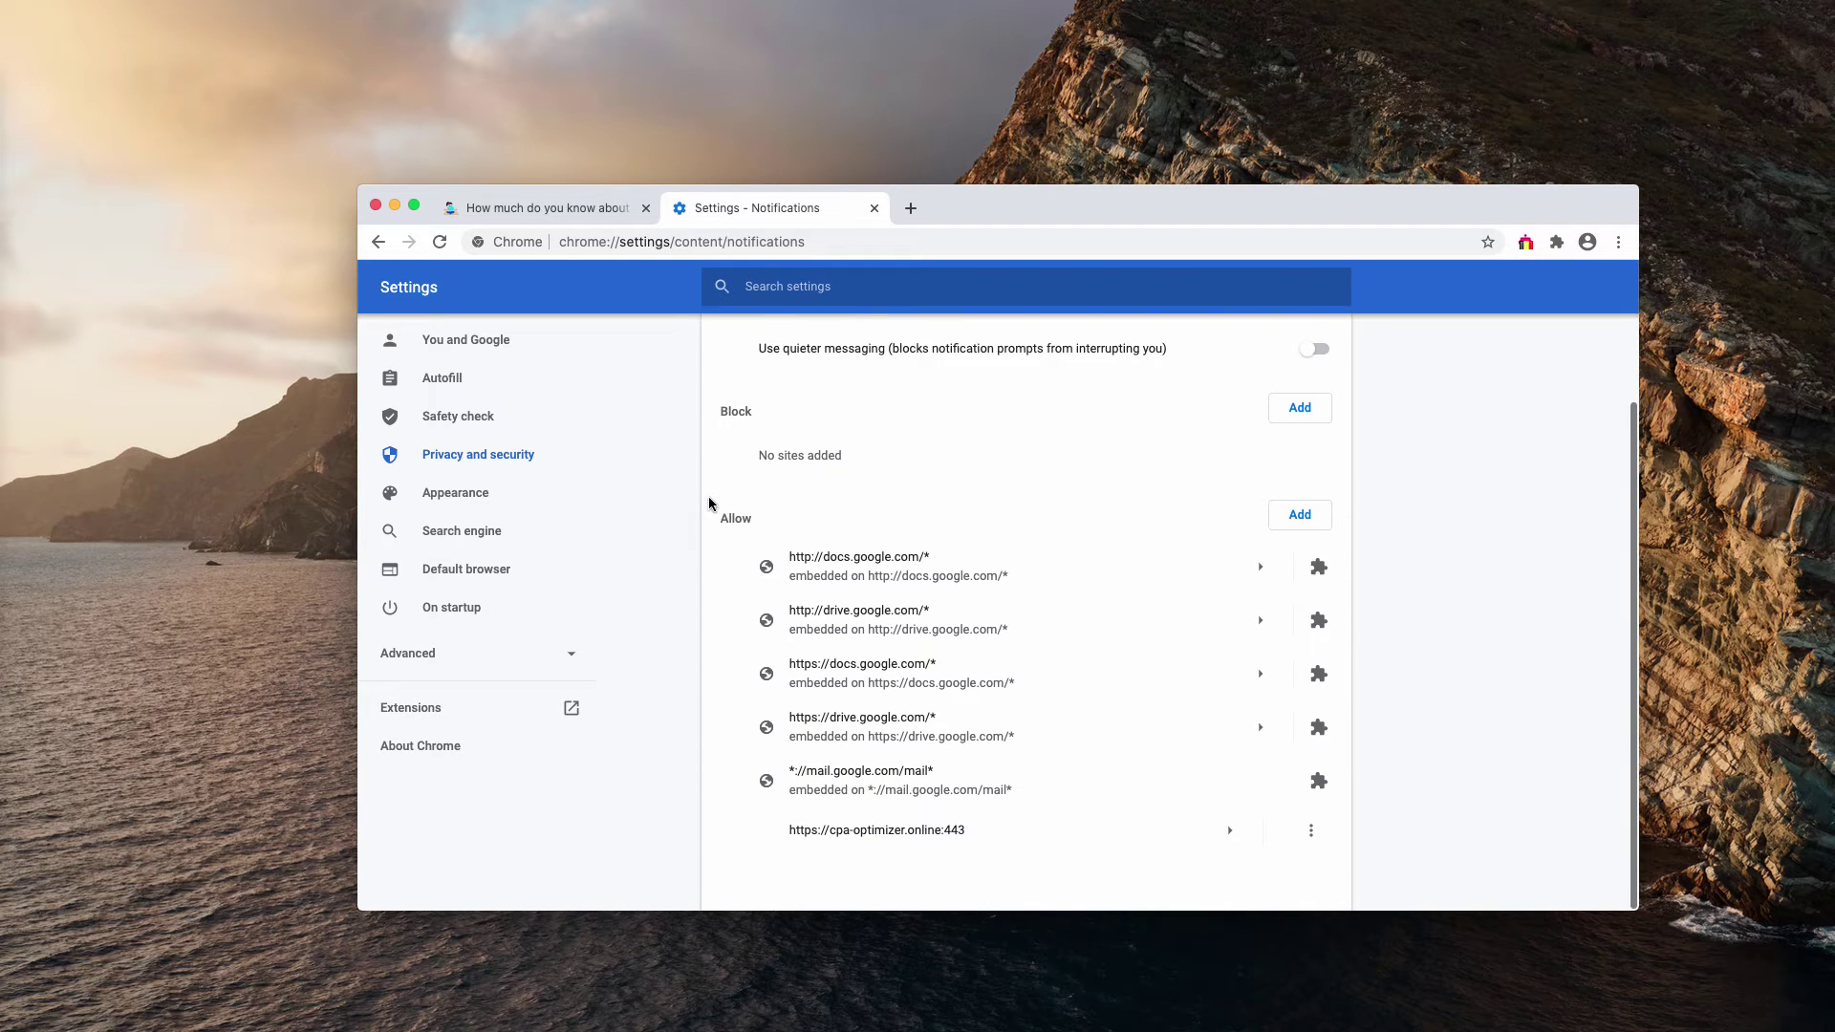
- Remove the cpa-optimizer.online entry from the Allow list
drag(724, 518, 754, 524)
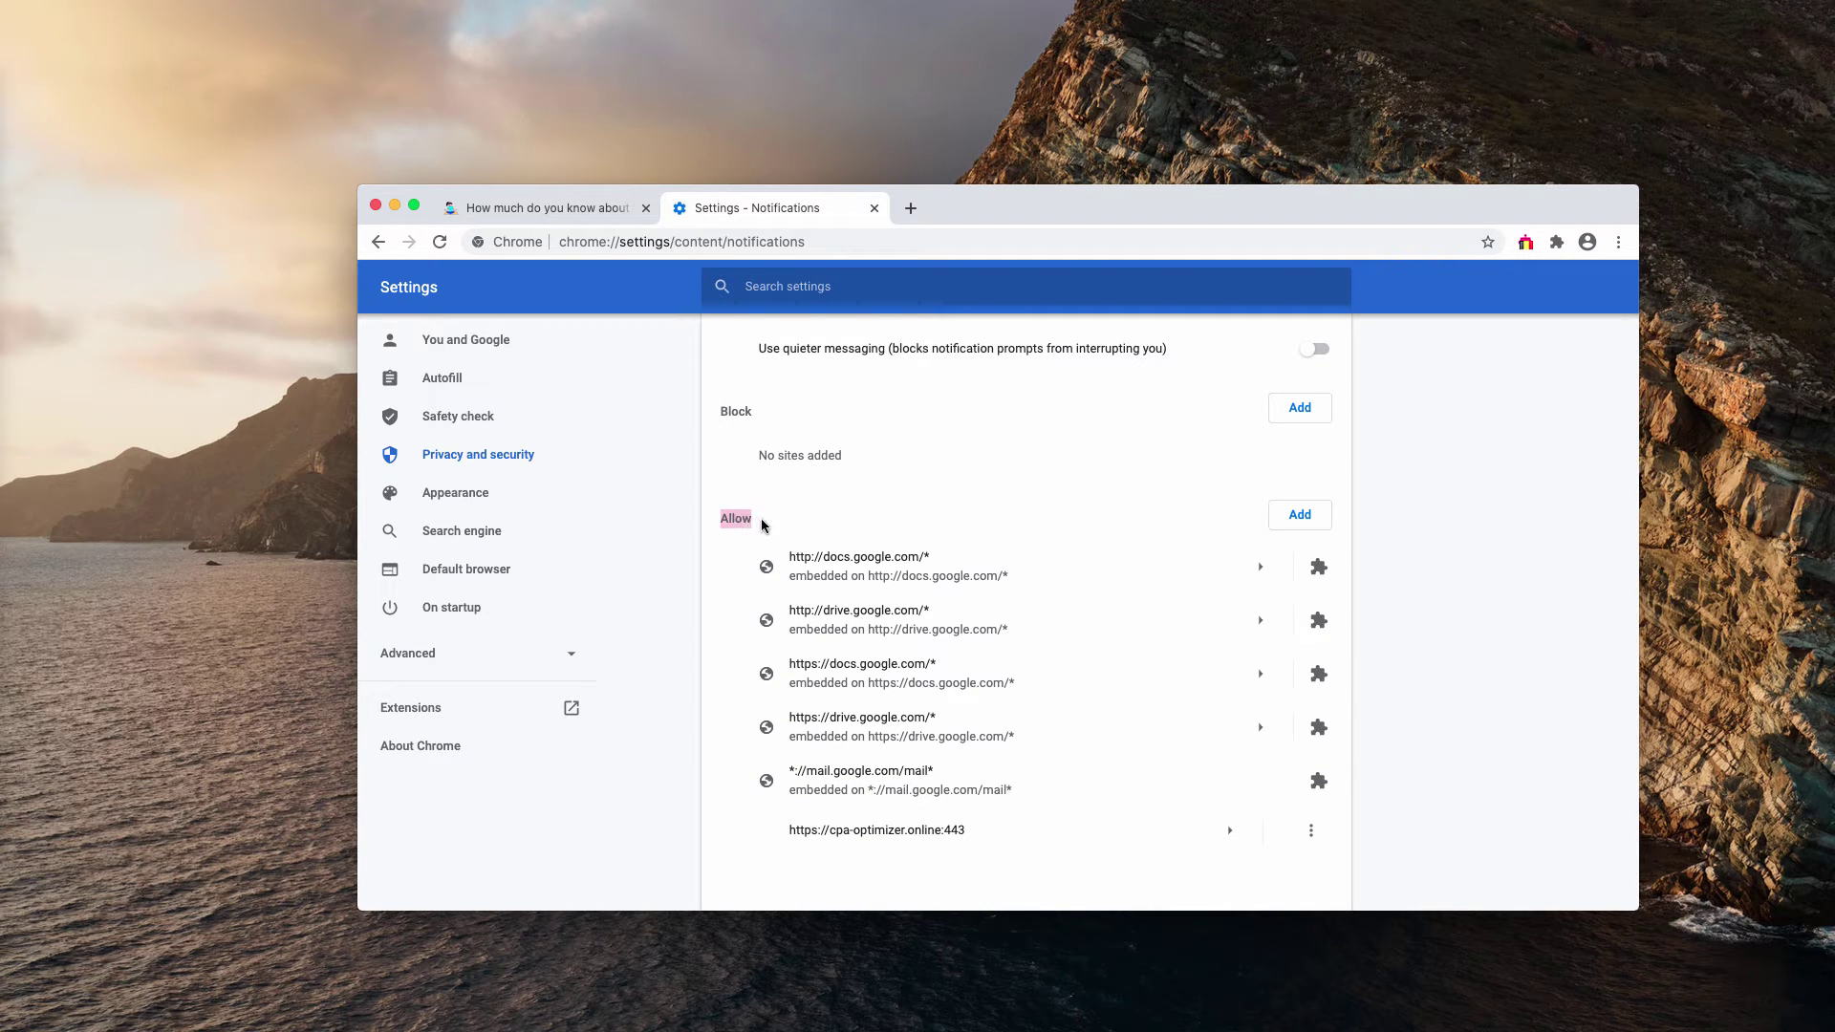
click(1567, 853)
click(1312, 839)
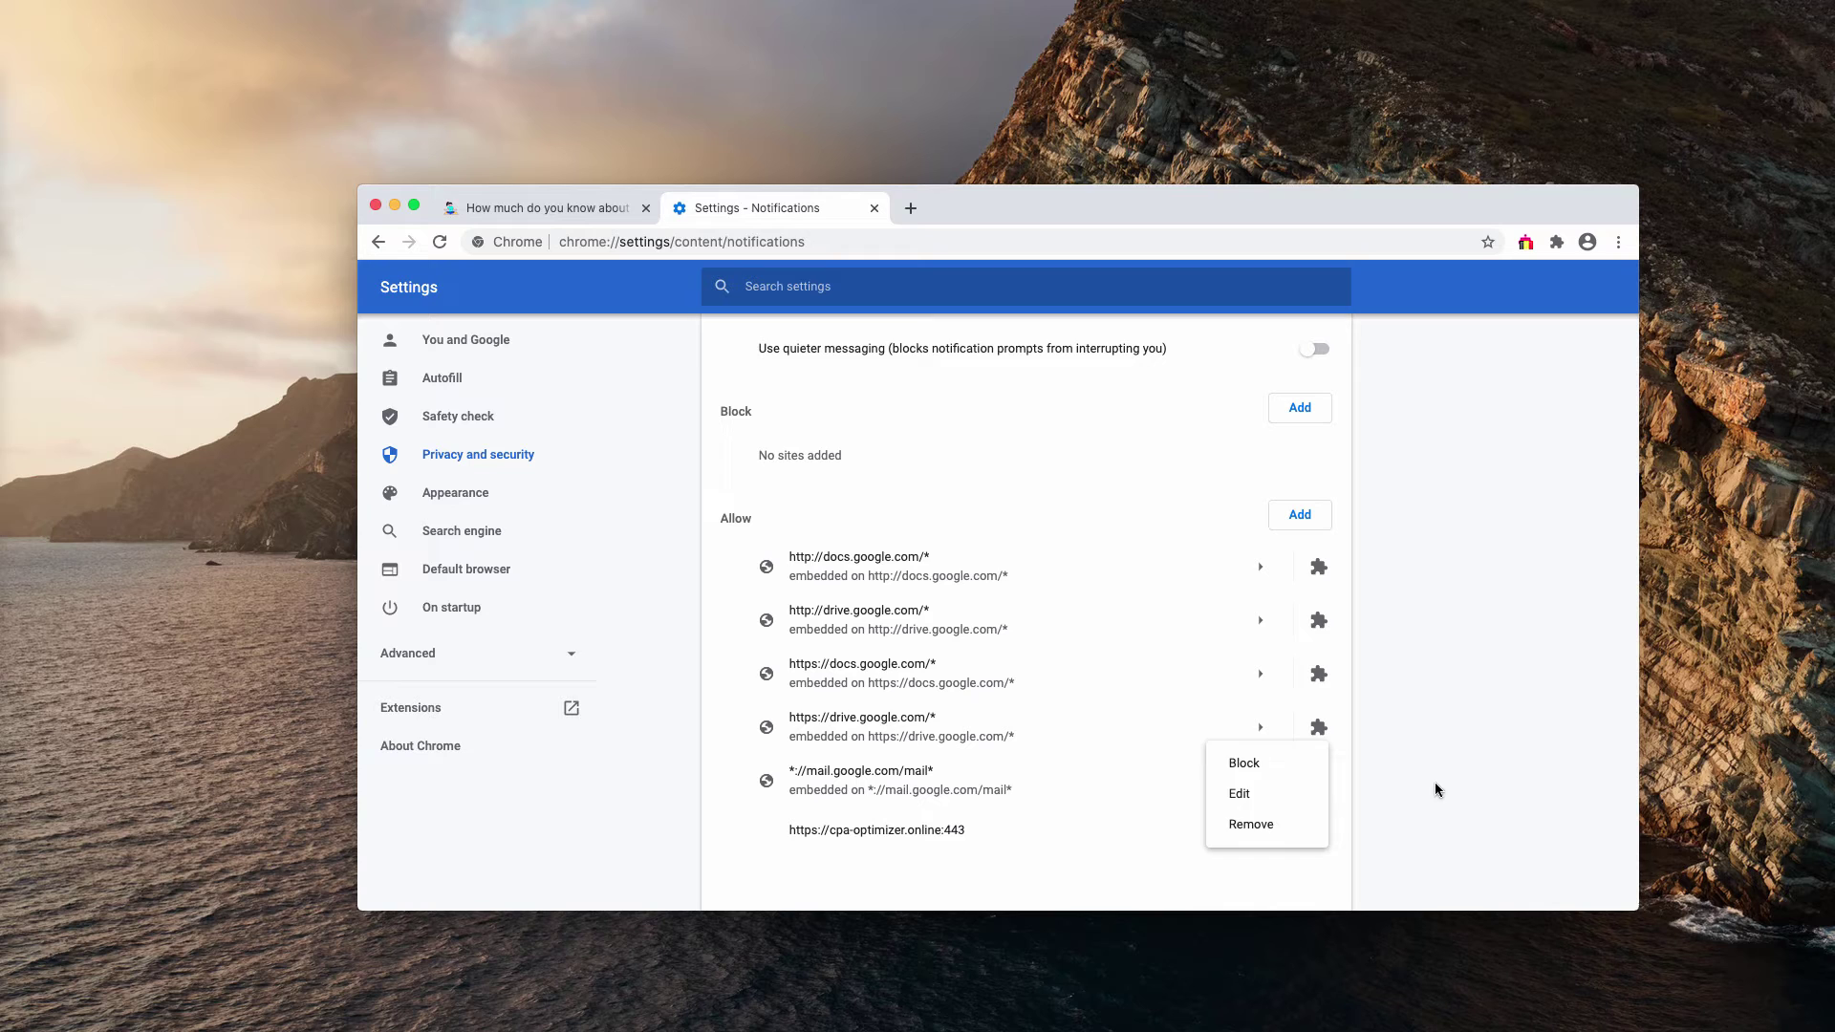
click(1366, 793)
click(1311, 832)
click(1275, 836)
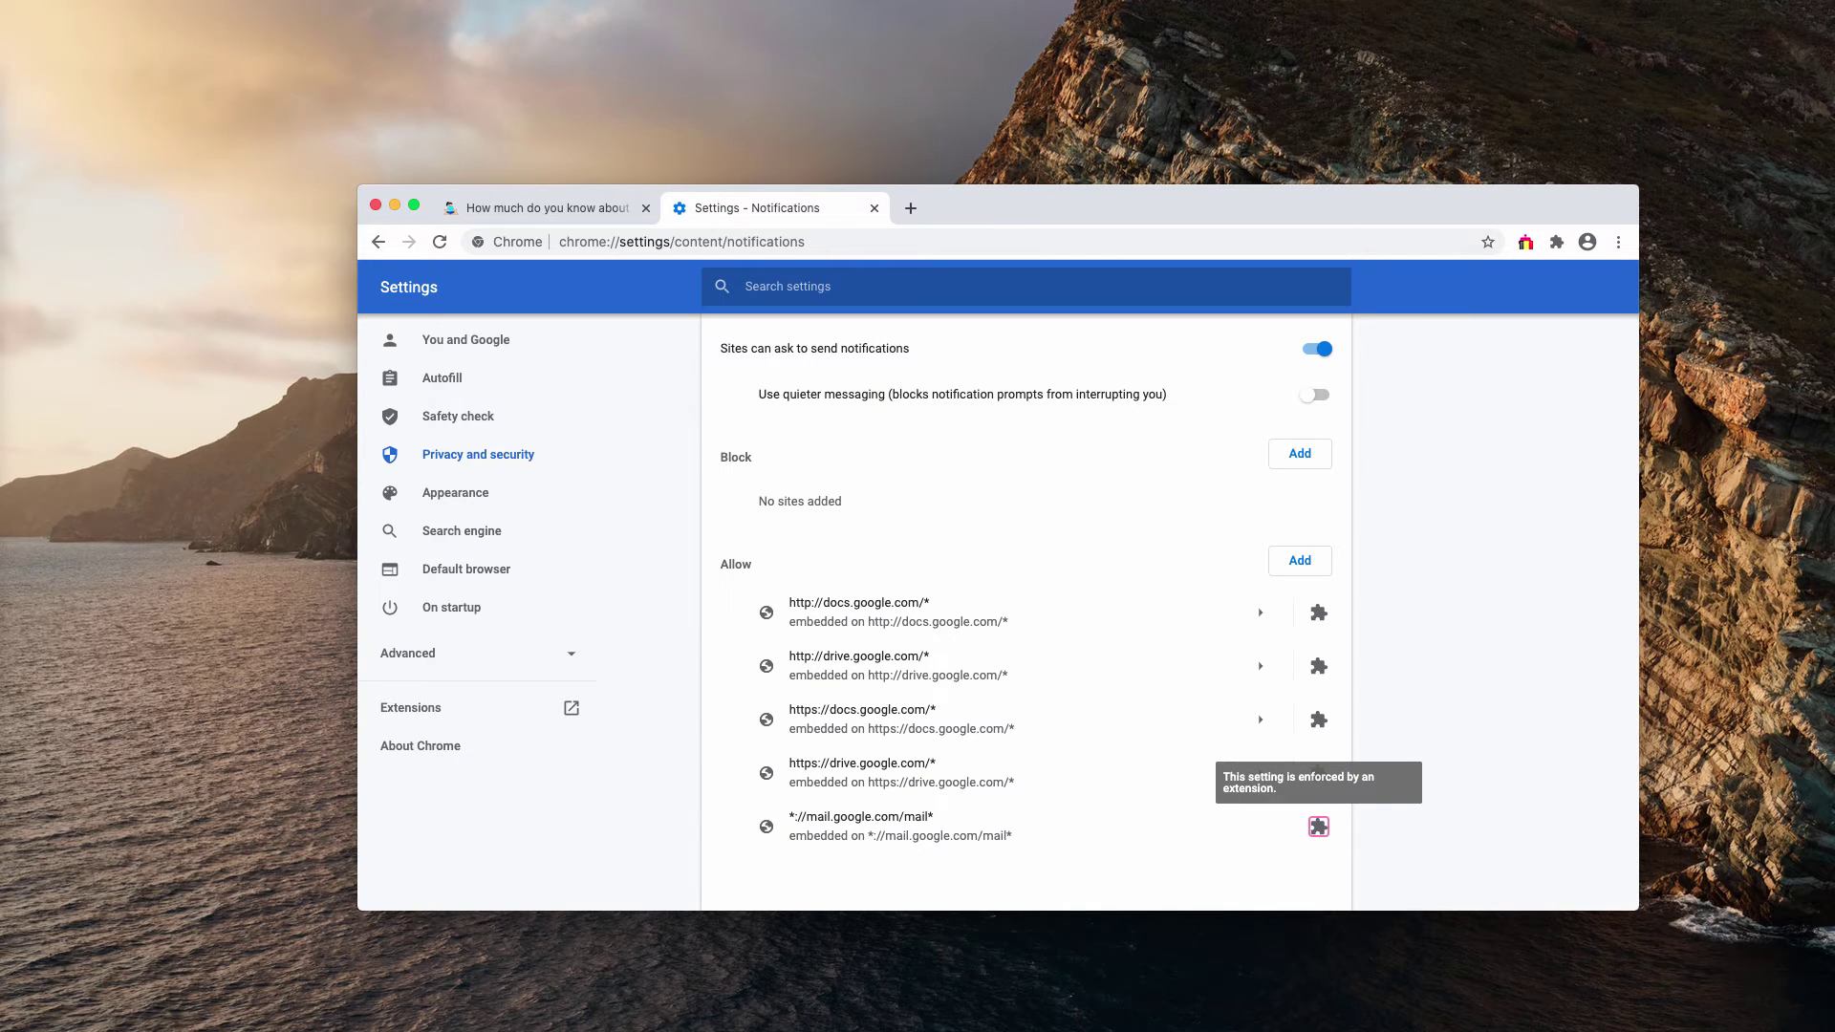
- Load combocleaner.com in the address bar and close the other open tab
click(855, 239)
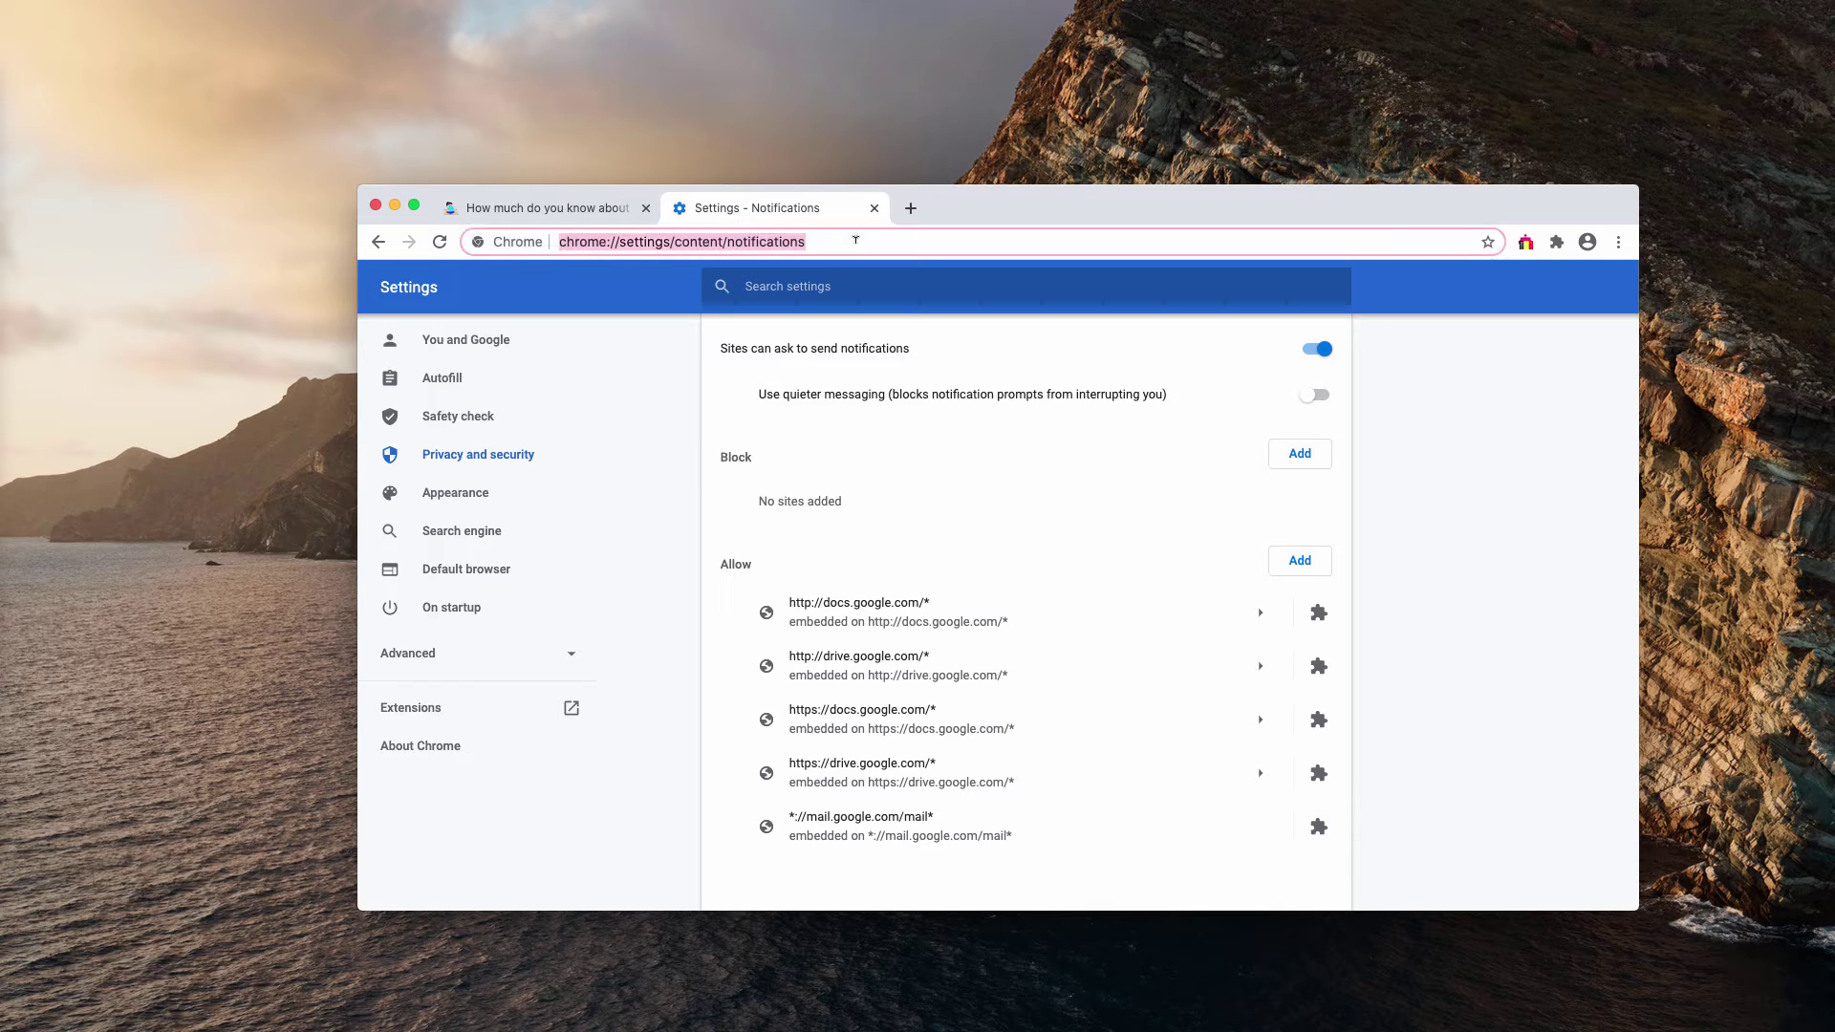
text(combocleaner.com)
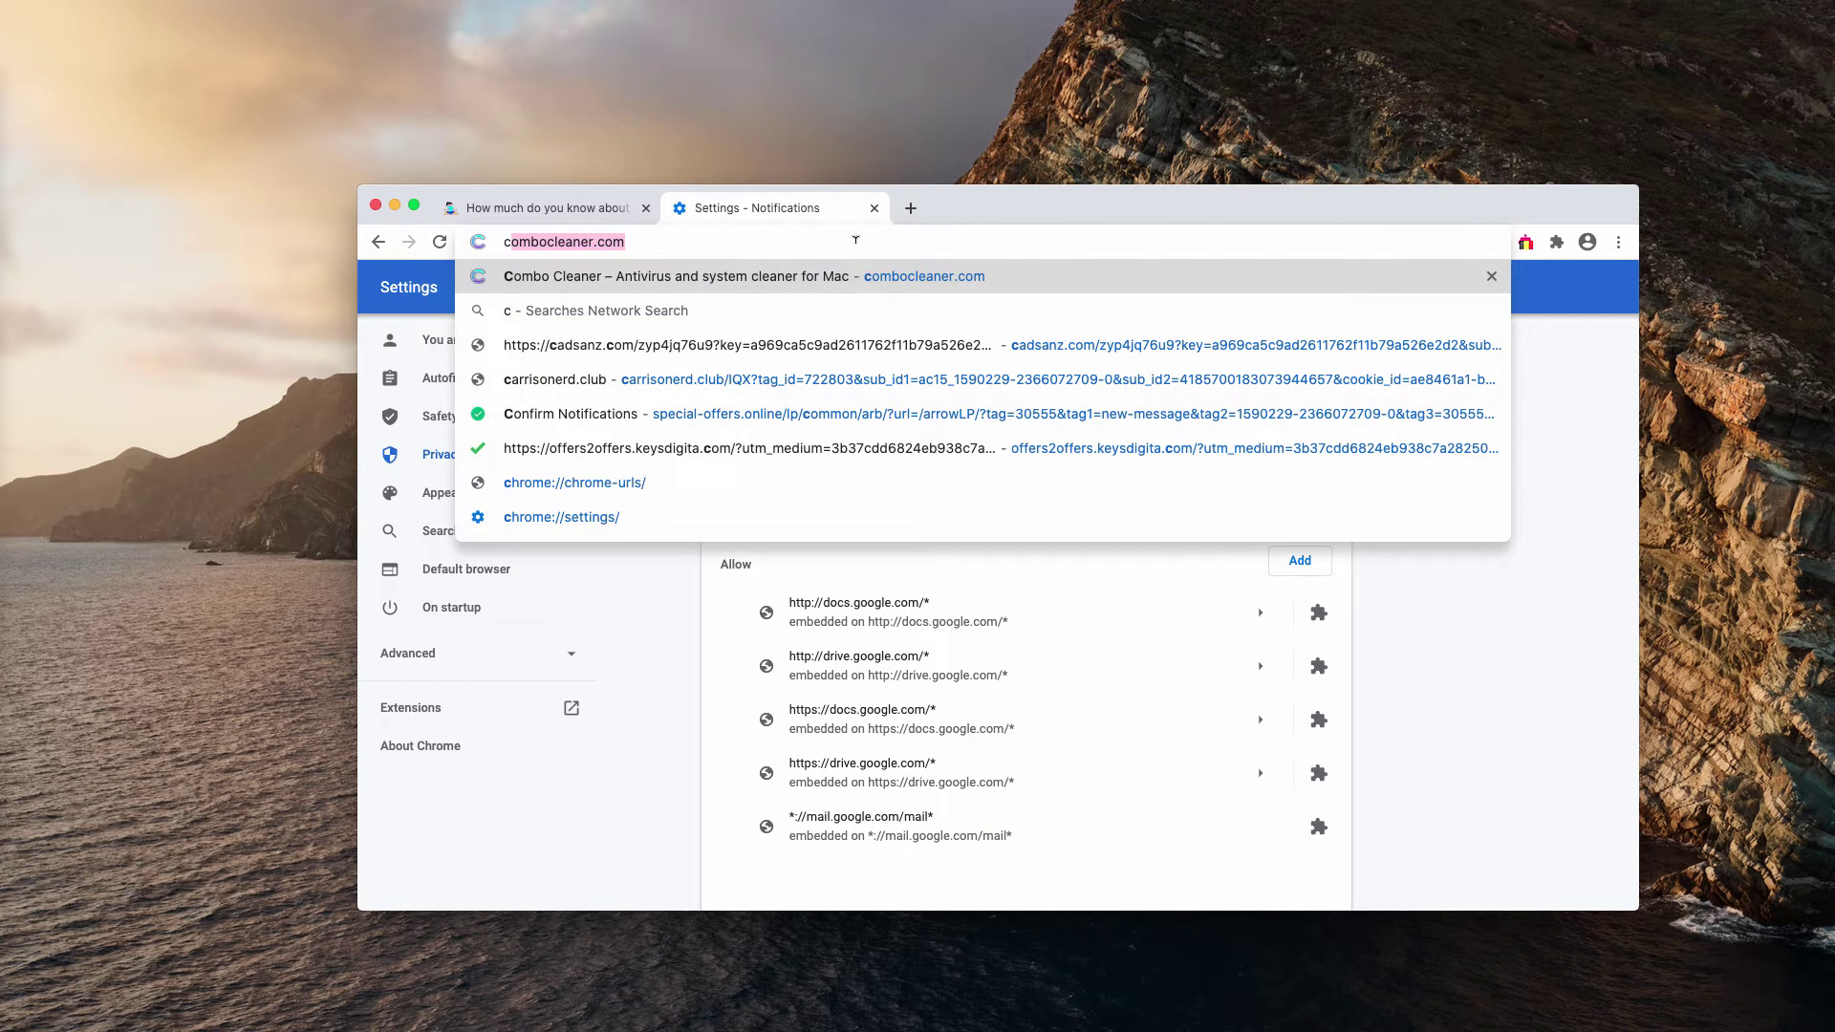
key(Return)
click(647, 208)
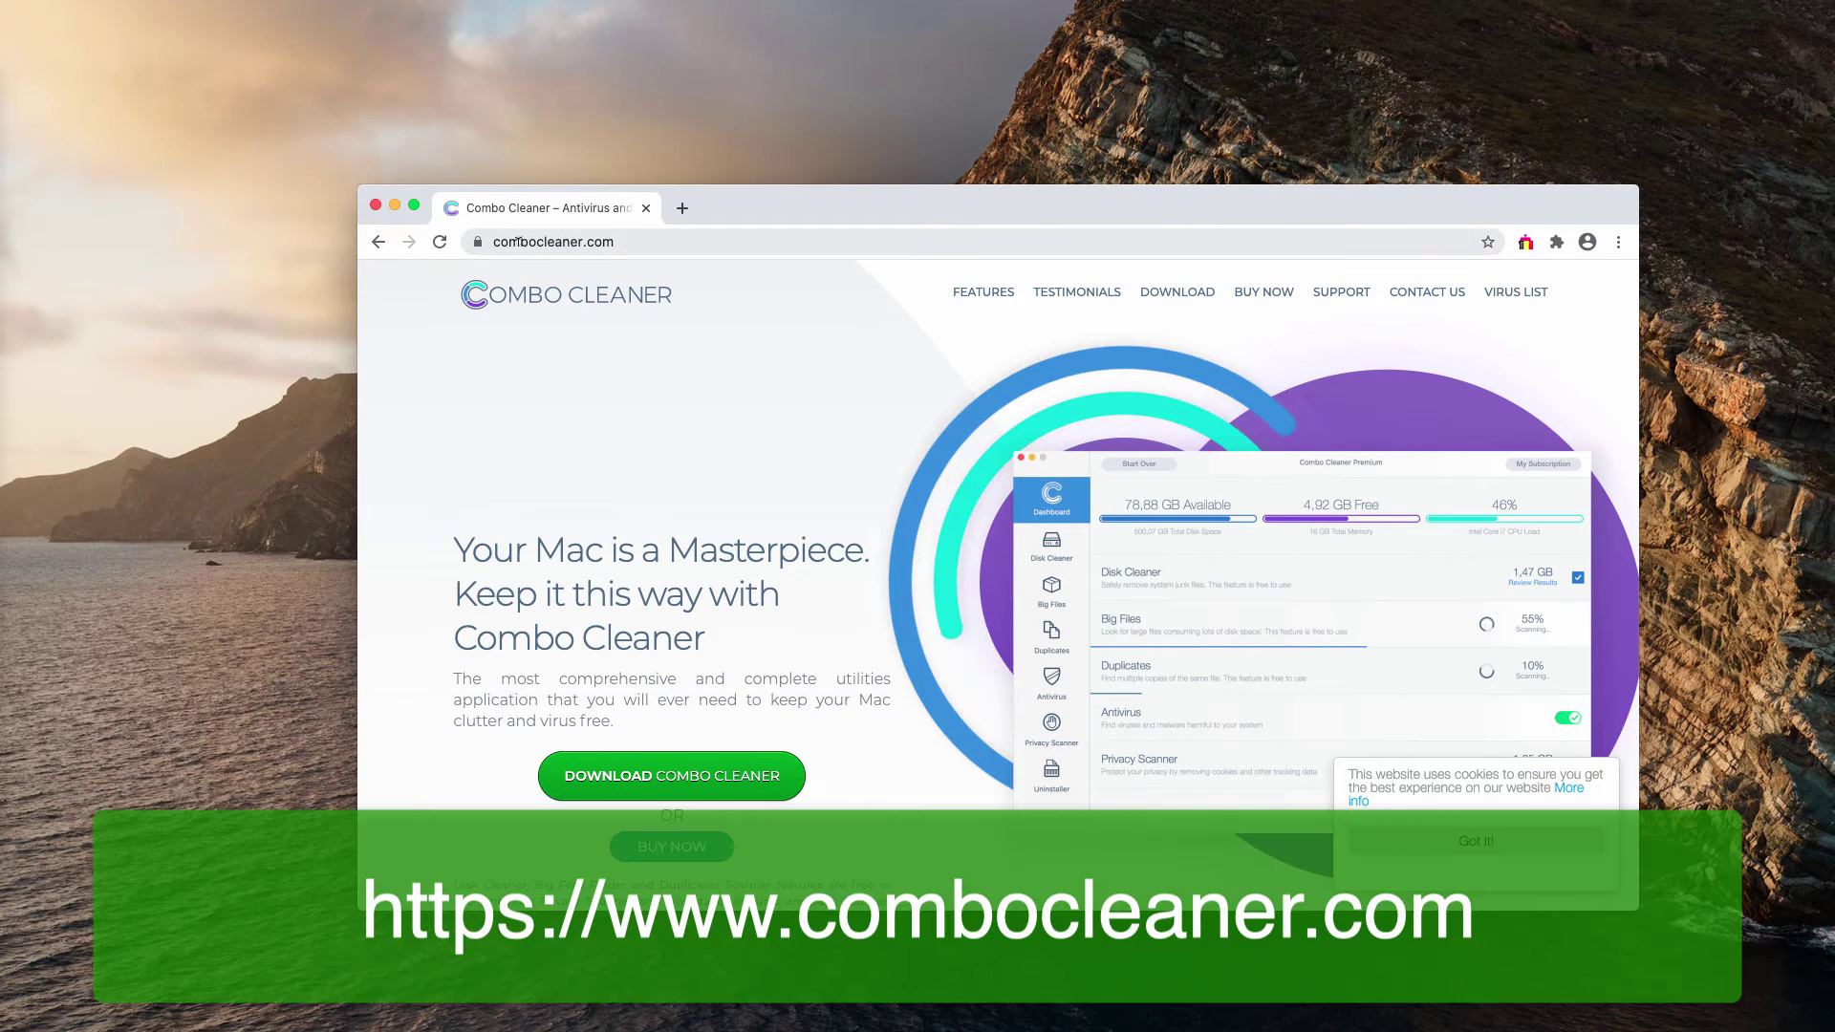
click(675, 238)
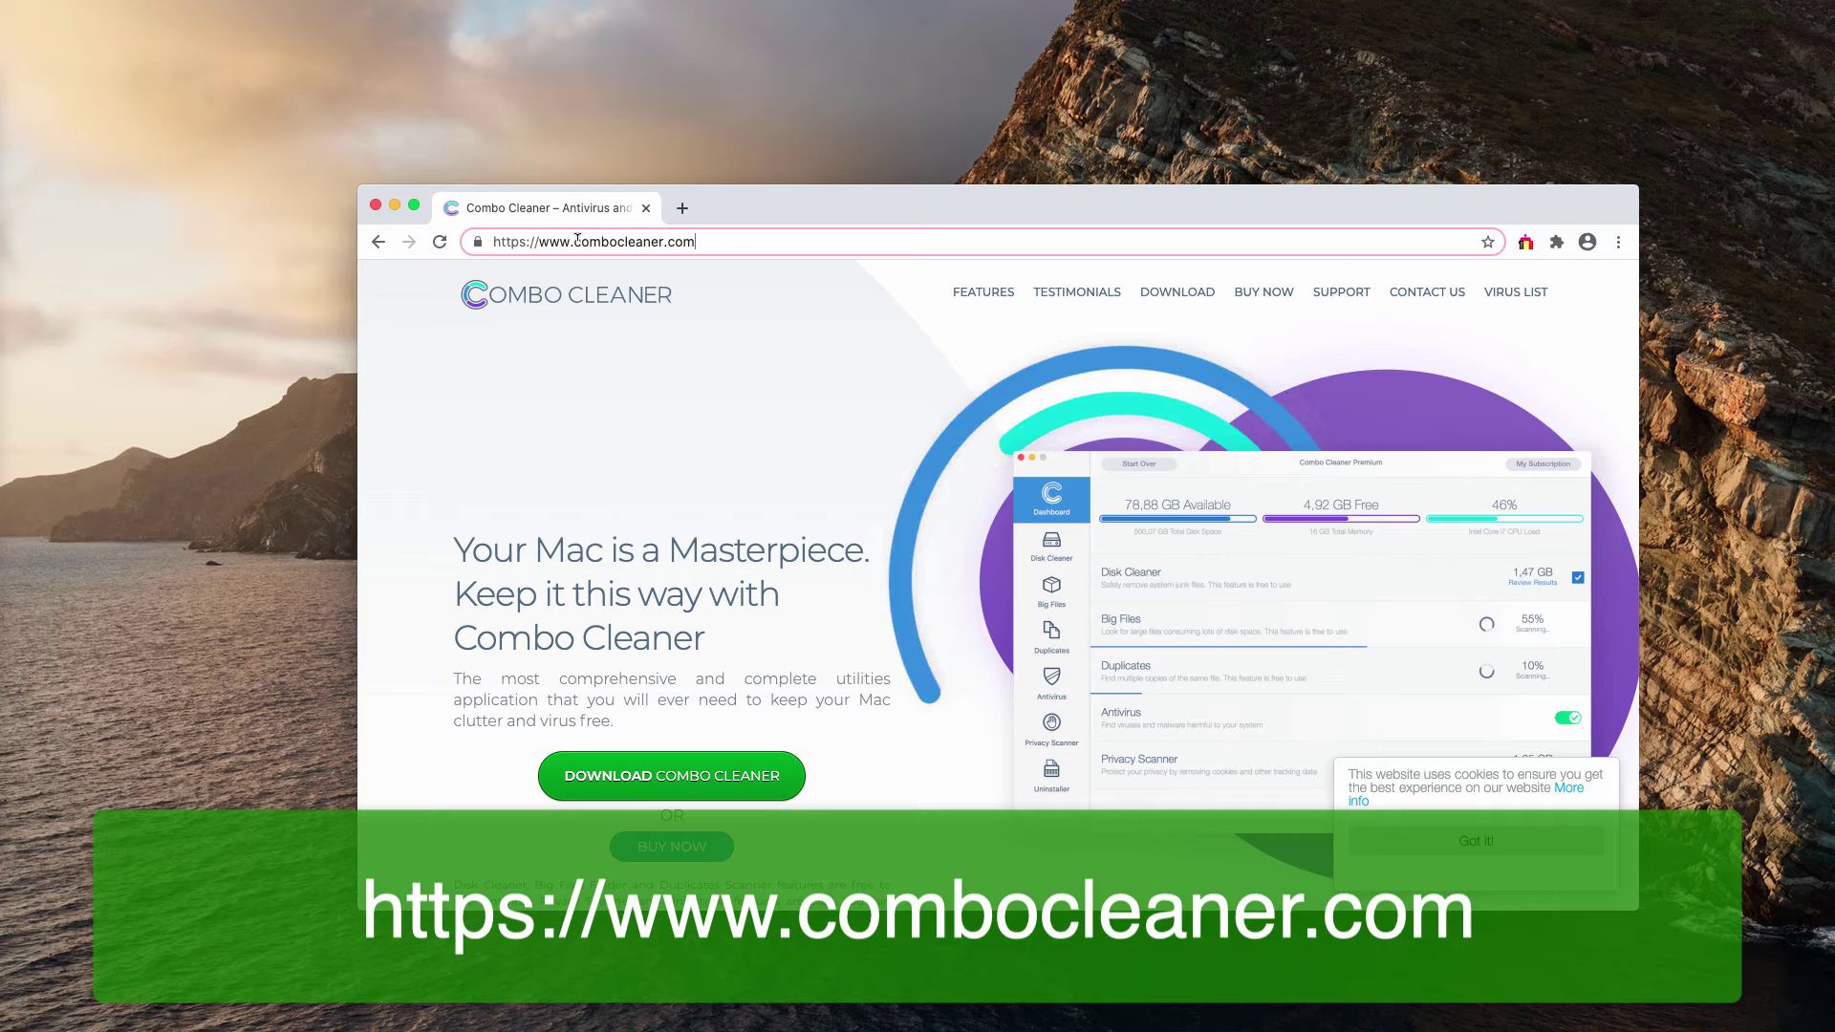
double_click(621, 242)
key(Right)
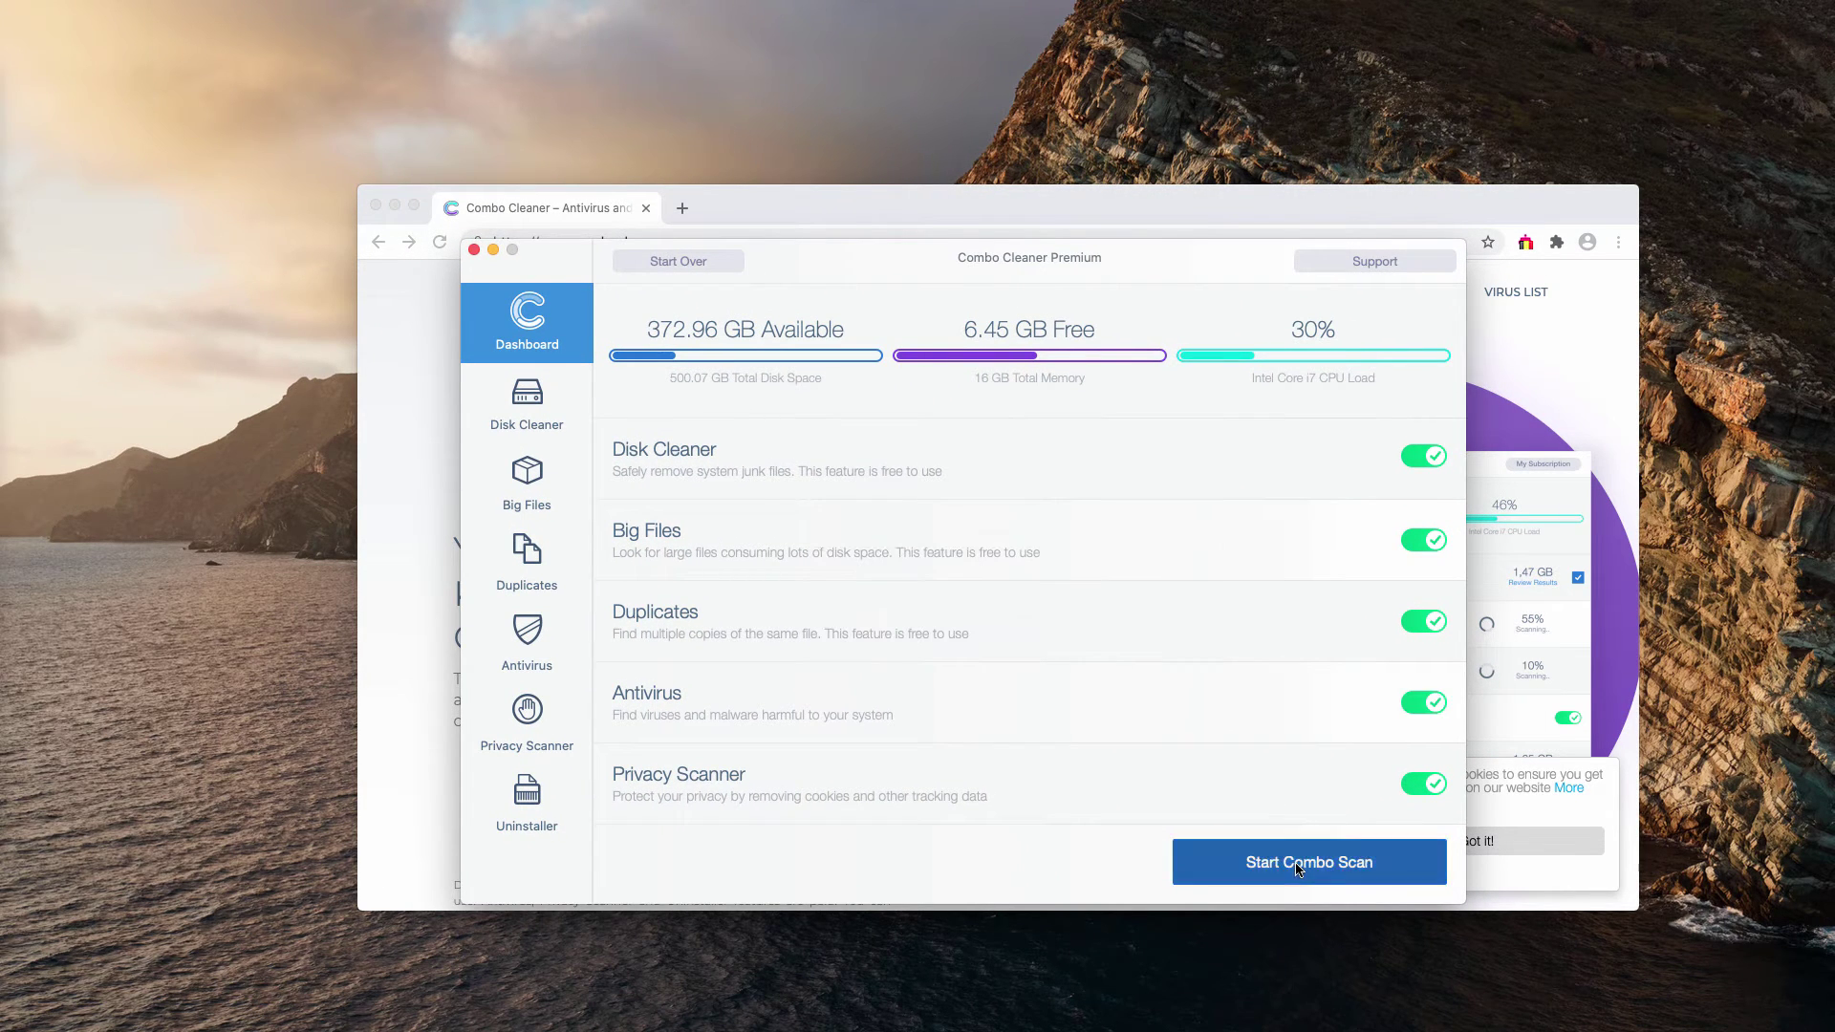
- Start Combo Scan from the Combo Cleaner Dashboard and wait for the results
click(1298, 862)
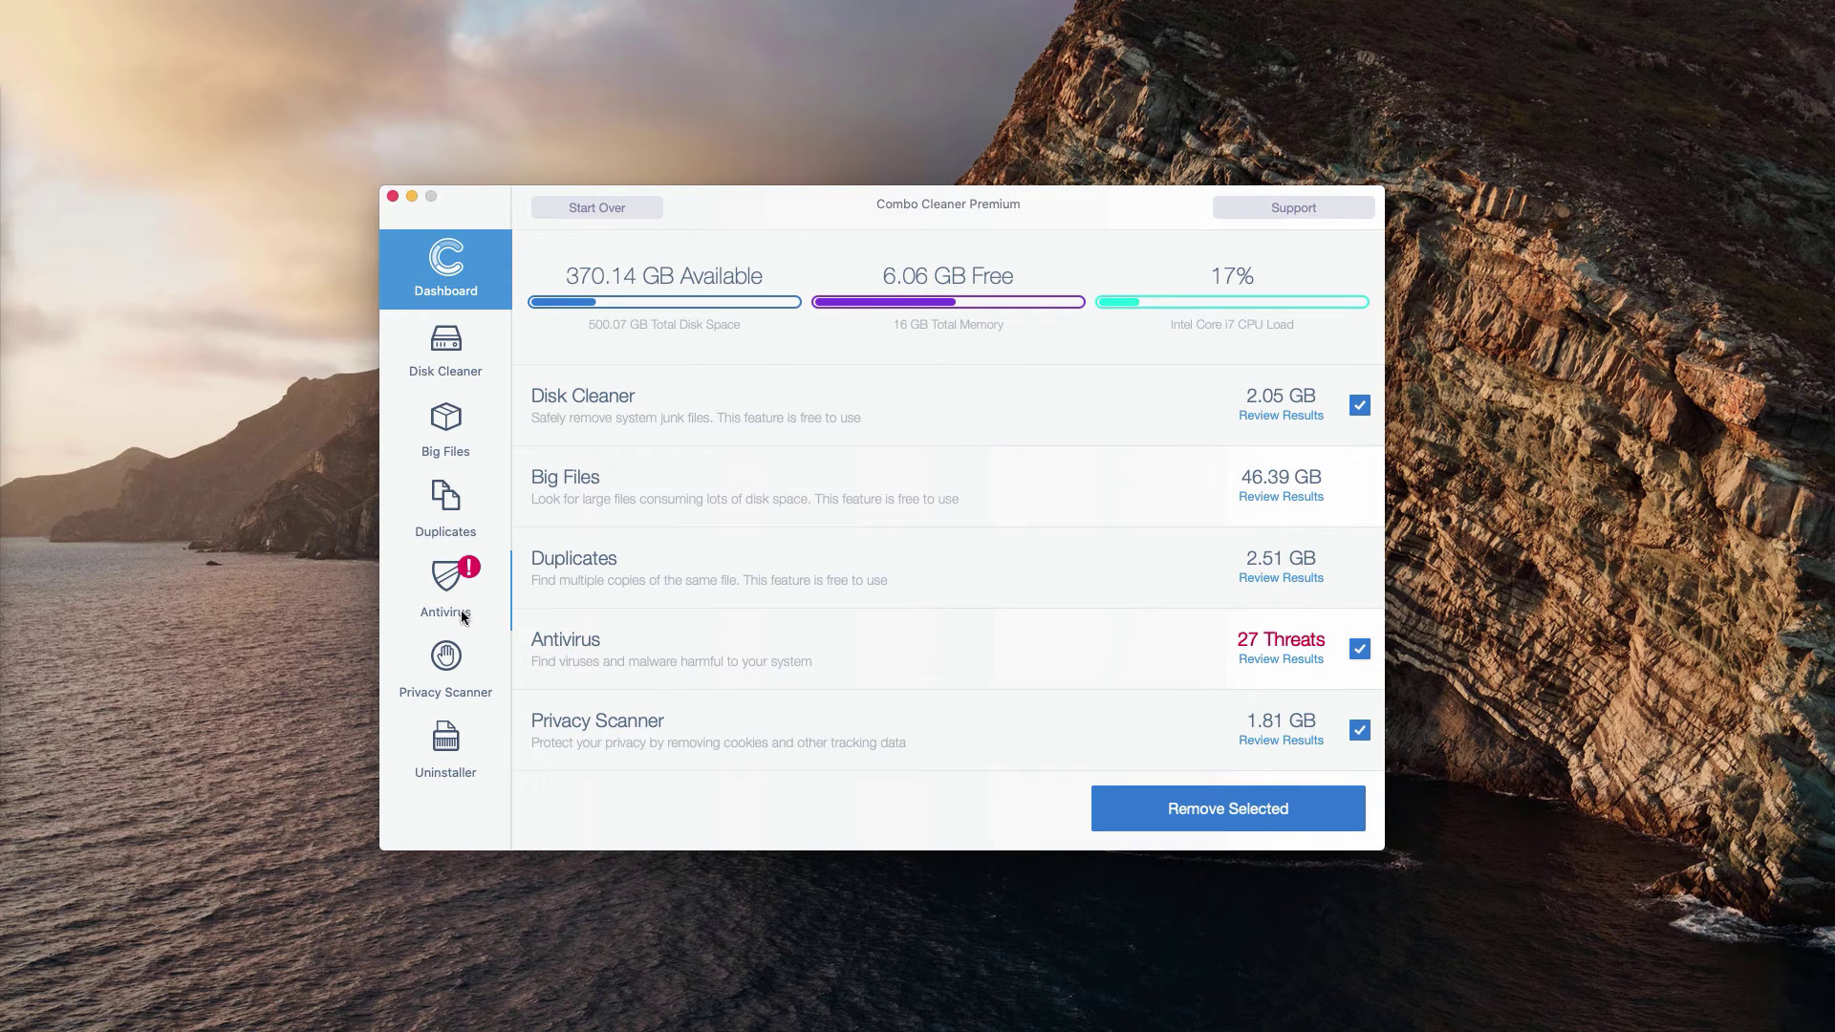
- Open Review Results under Antivirus to list the detected threats
click(1296, 663)
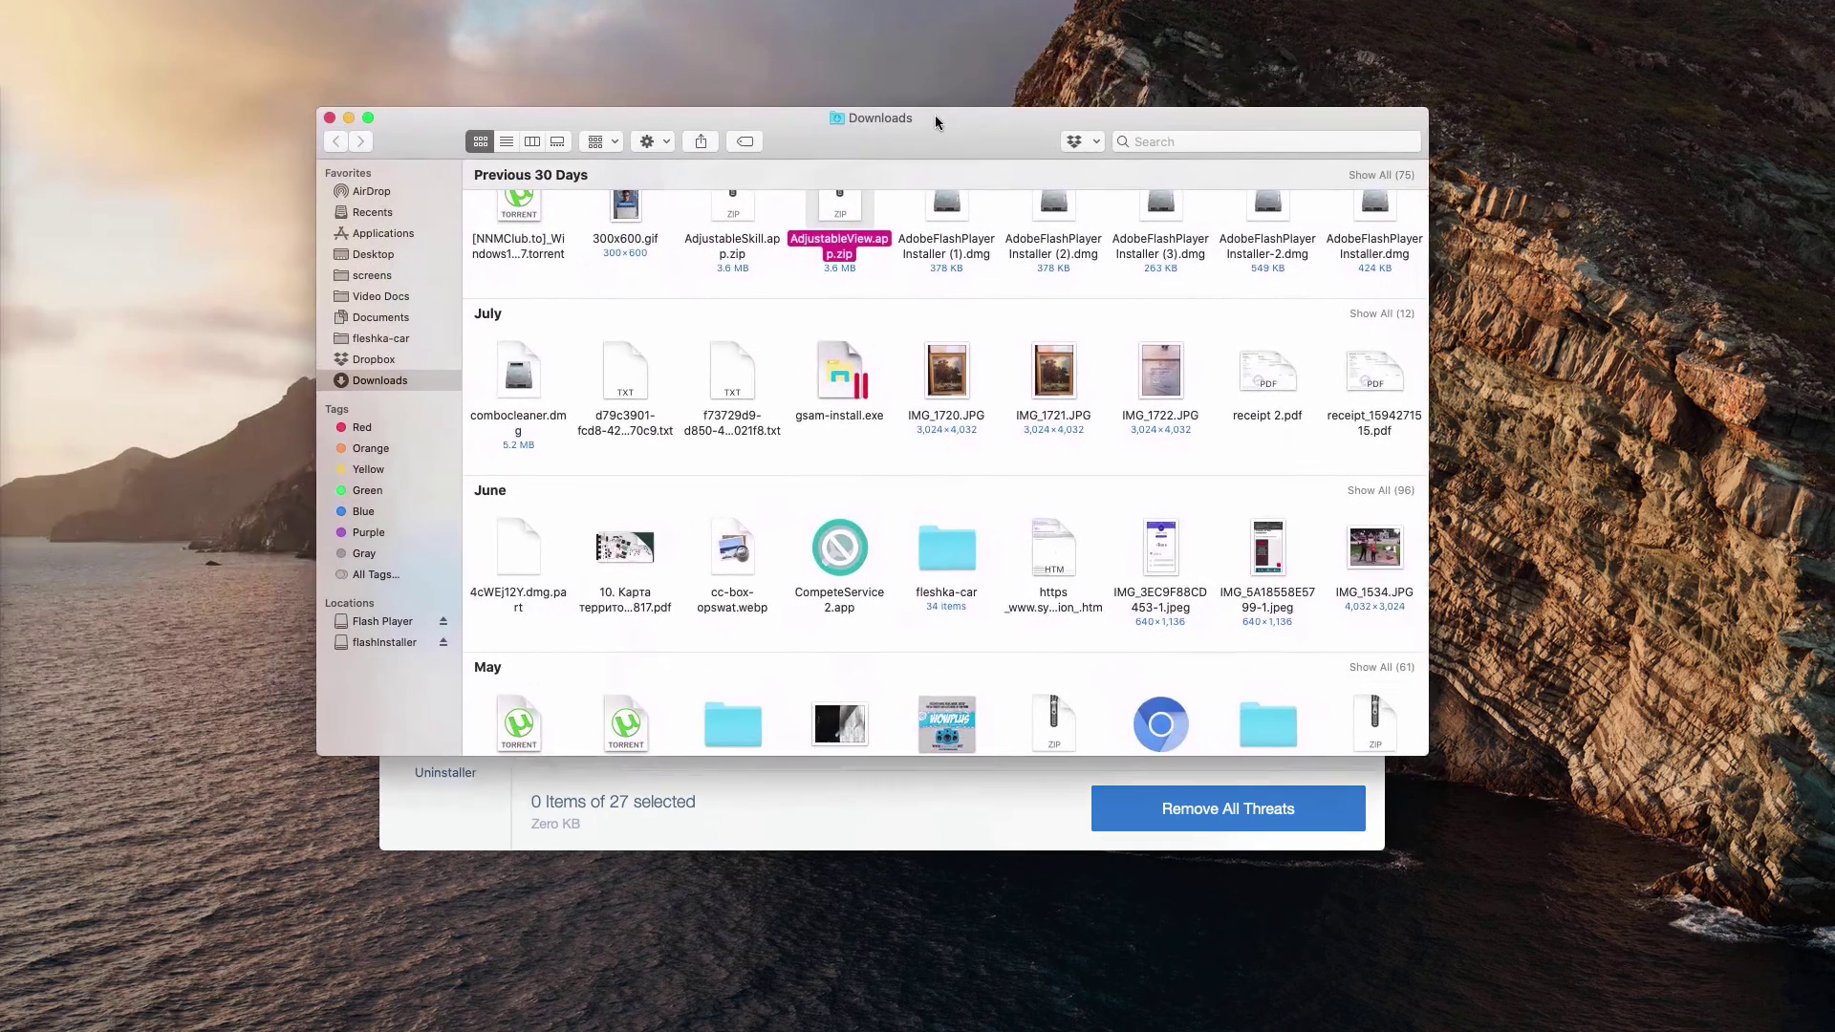
- Move AdjustableView.app.zip to the Trash and close the Downloads window
scroll(932, 304, up, 4)
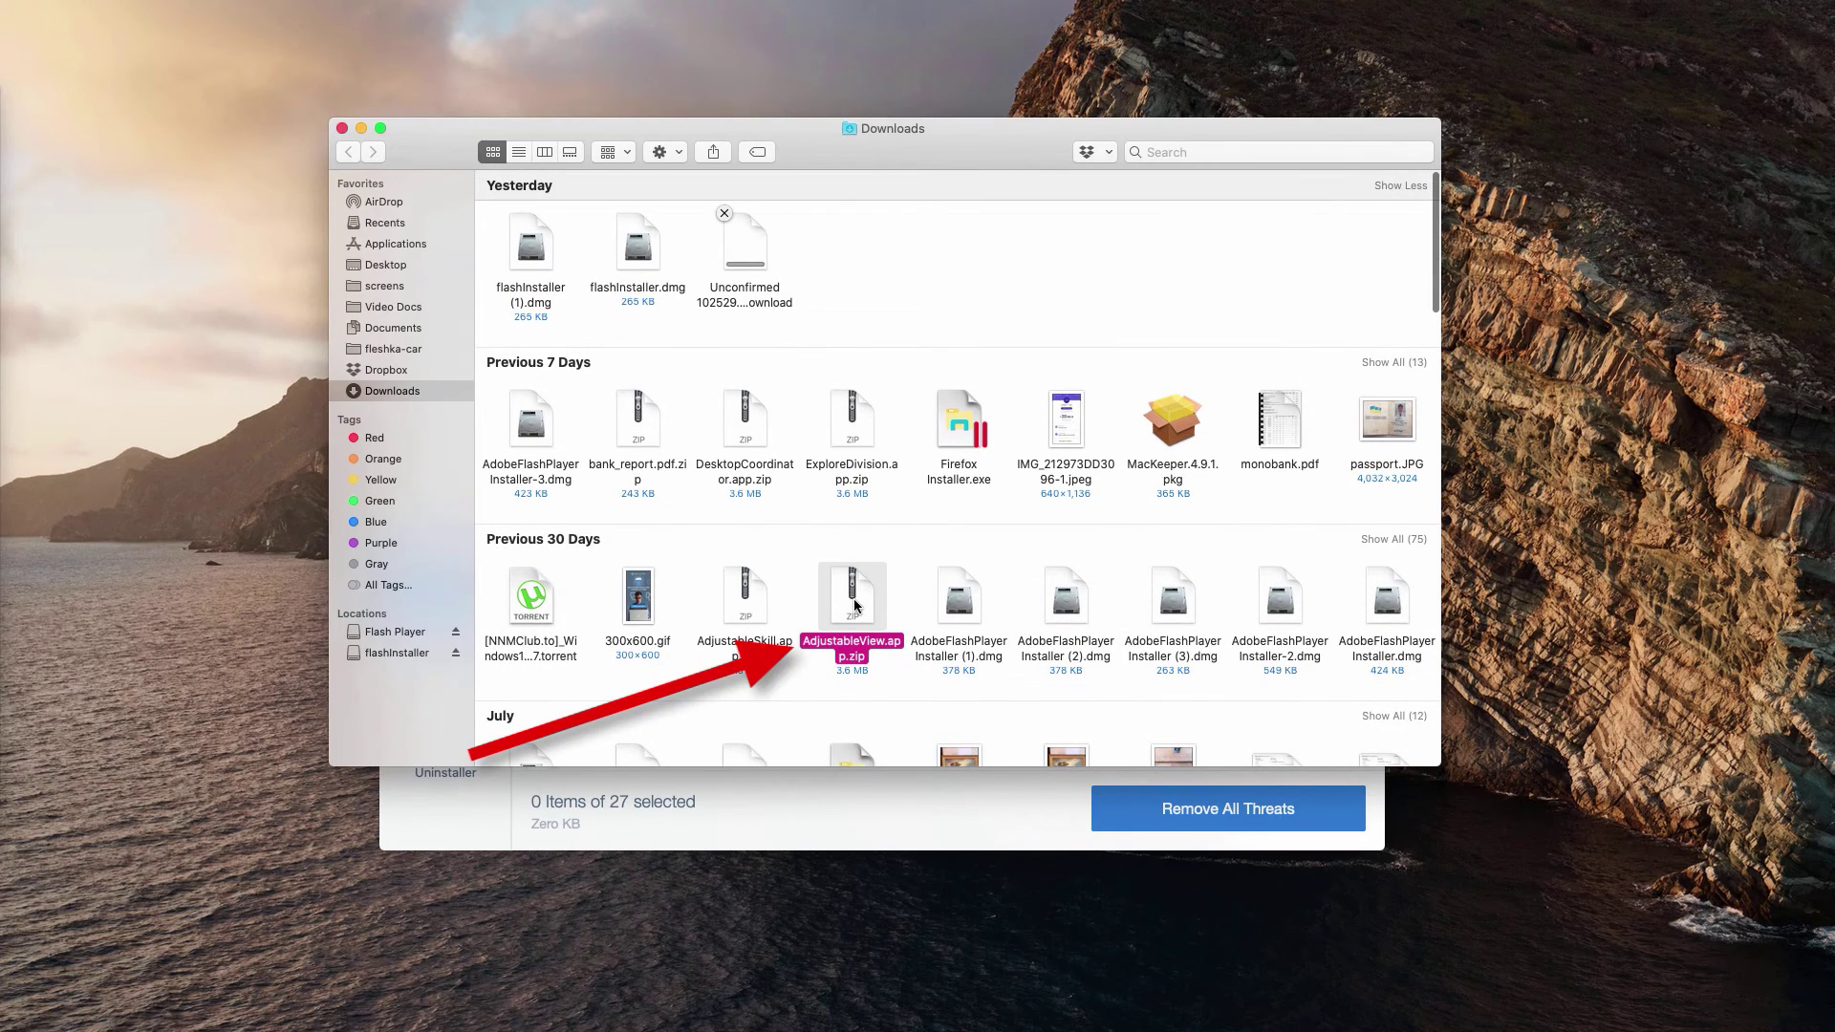
right_click(856, 605)
click(898, 629)
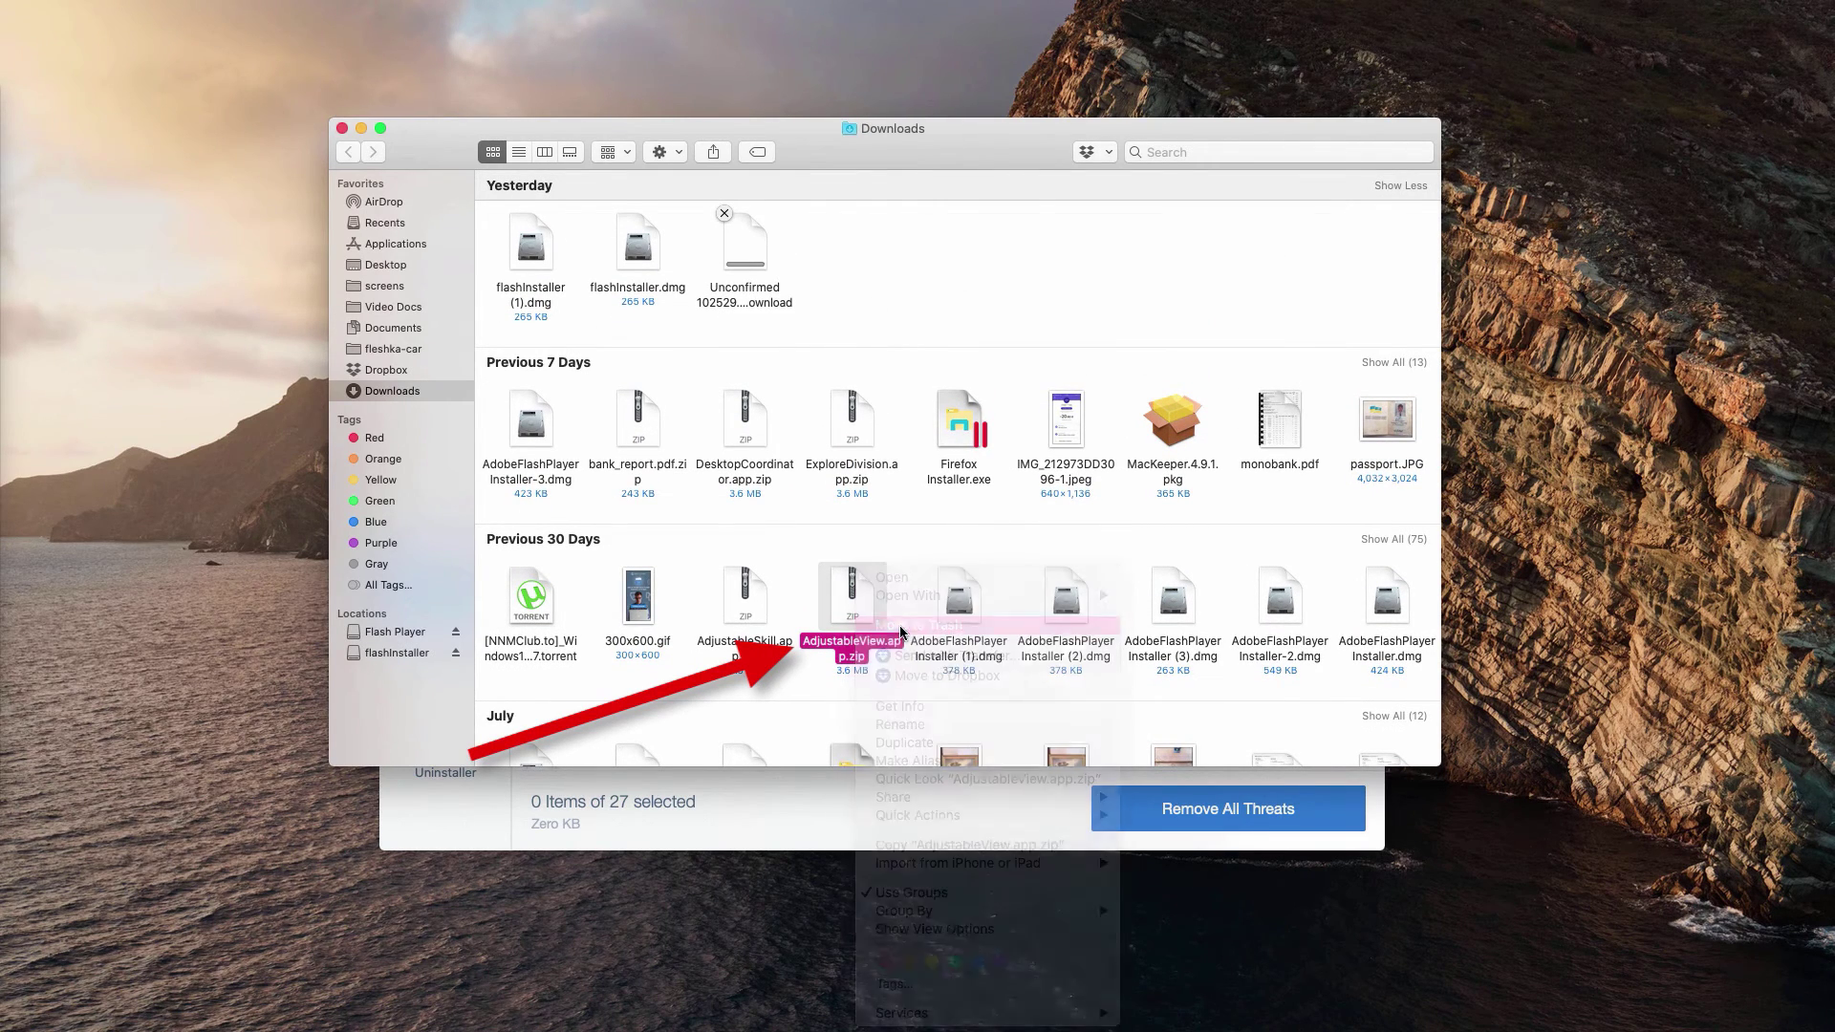
click(342, 128)
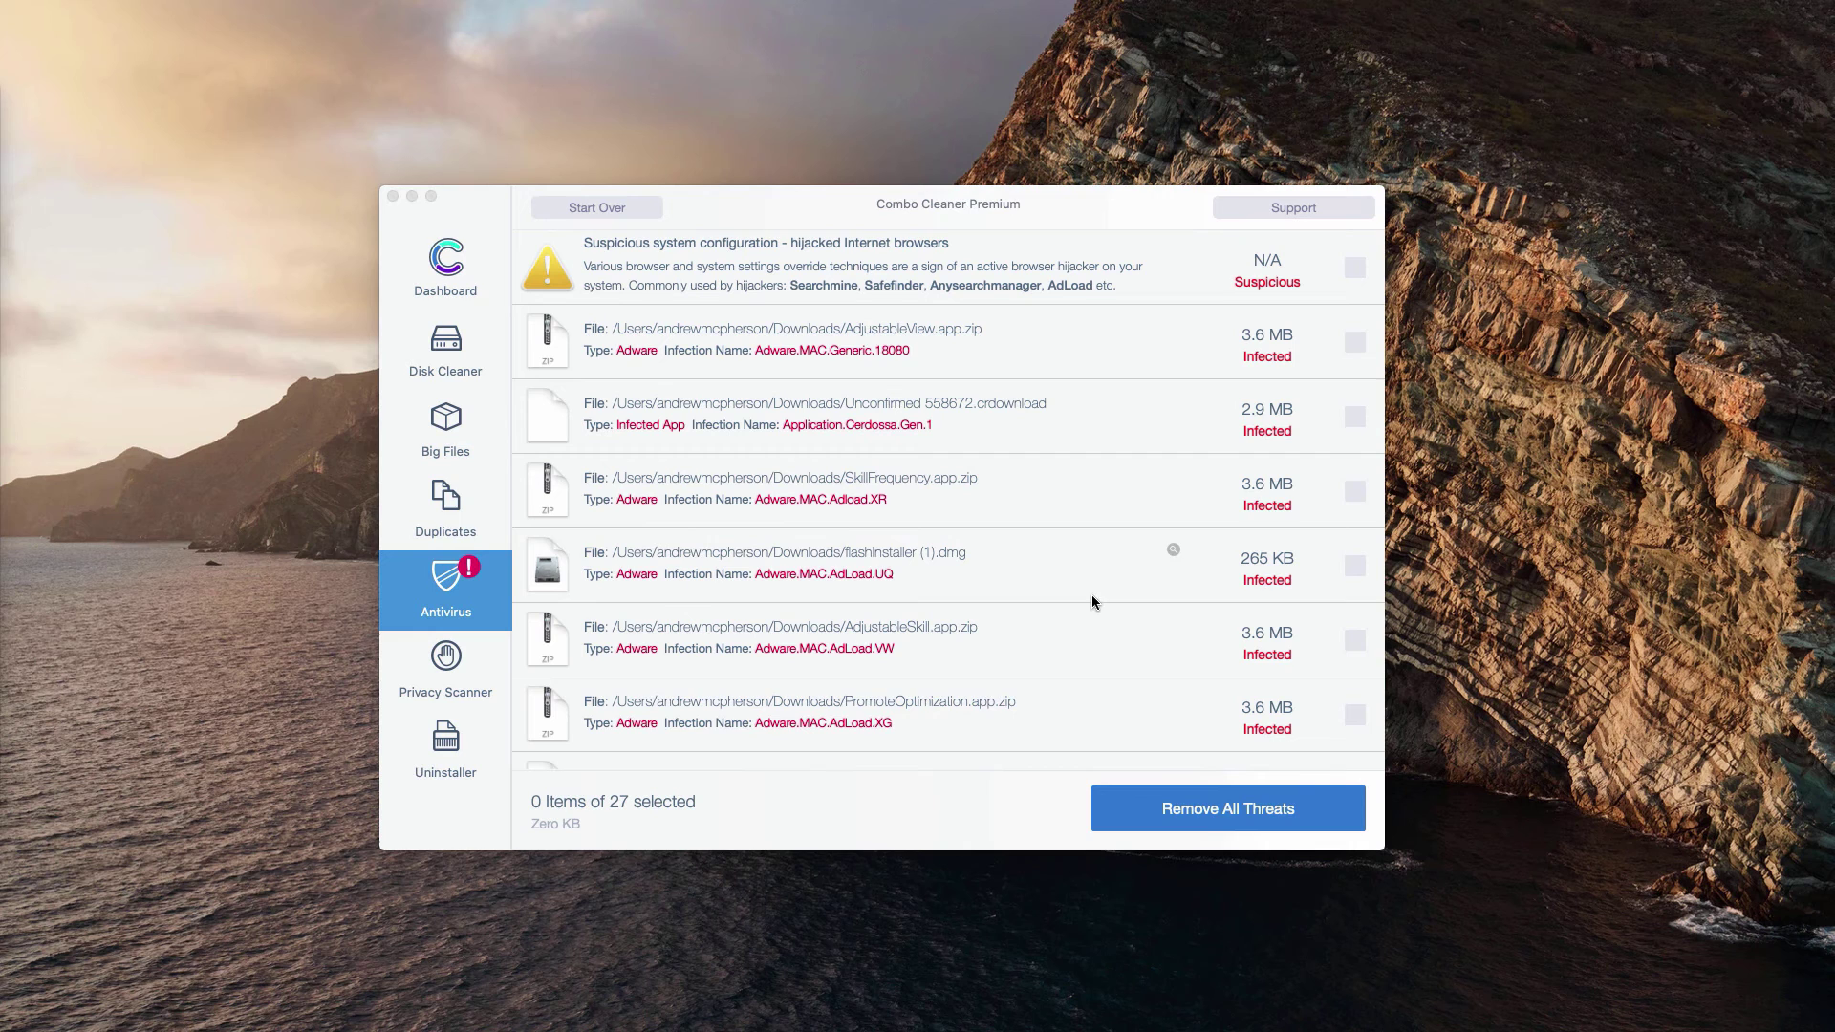
- Reveal Unconfirmed 558672.crdownload in Downloads and move it to the Trash
click(1173, 401)
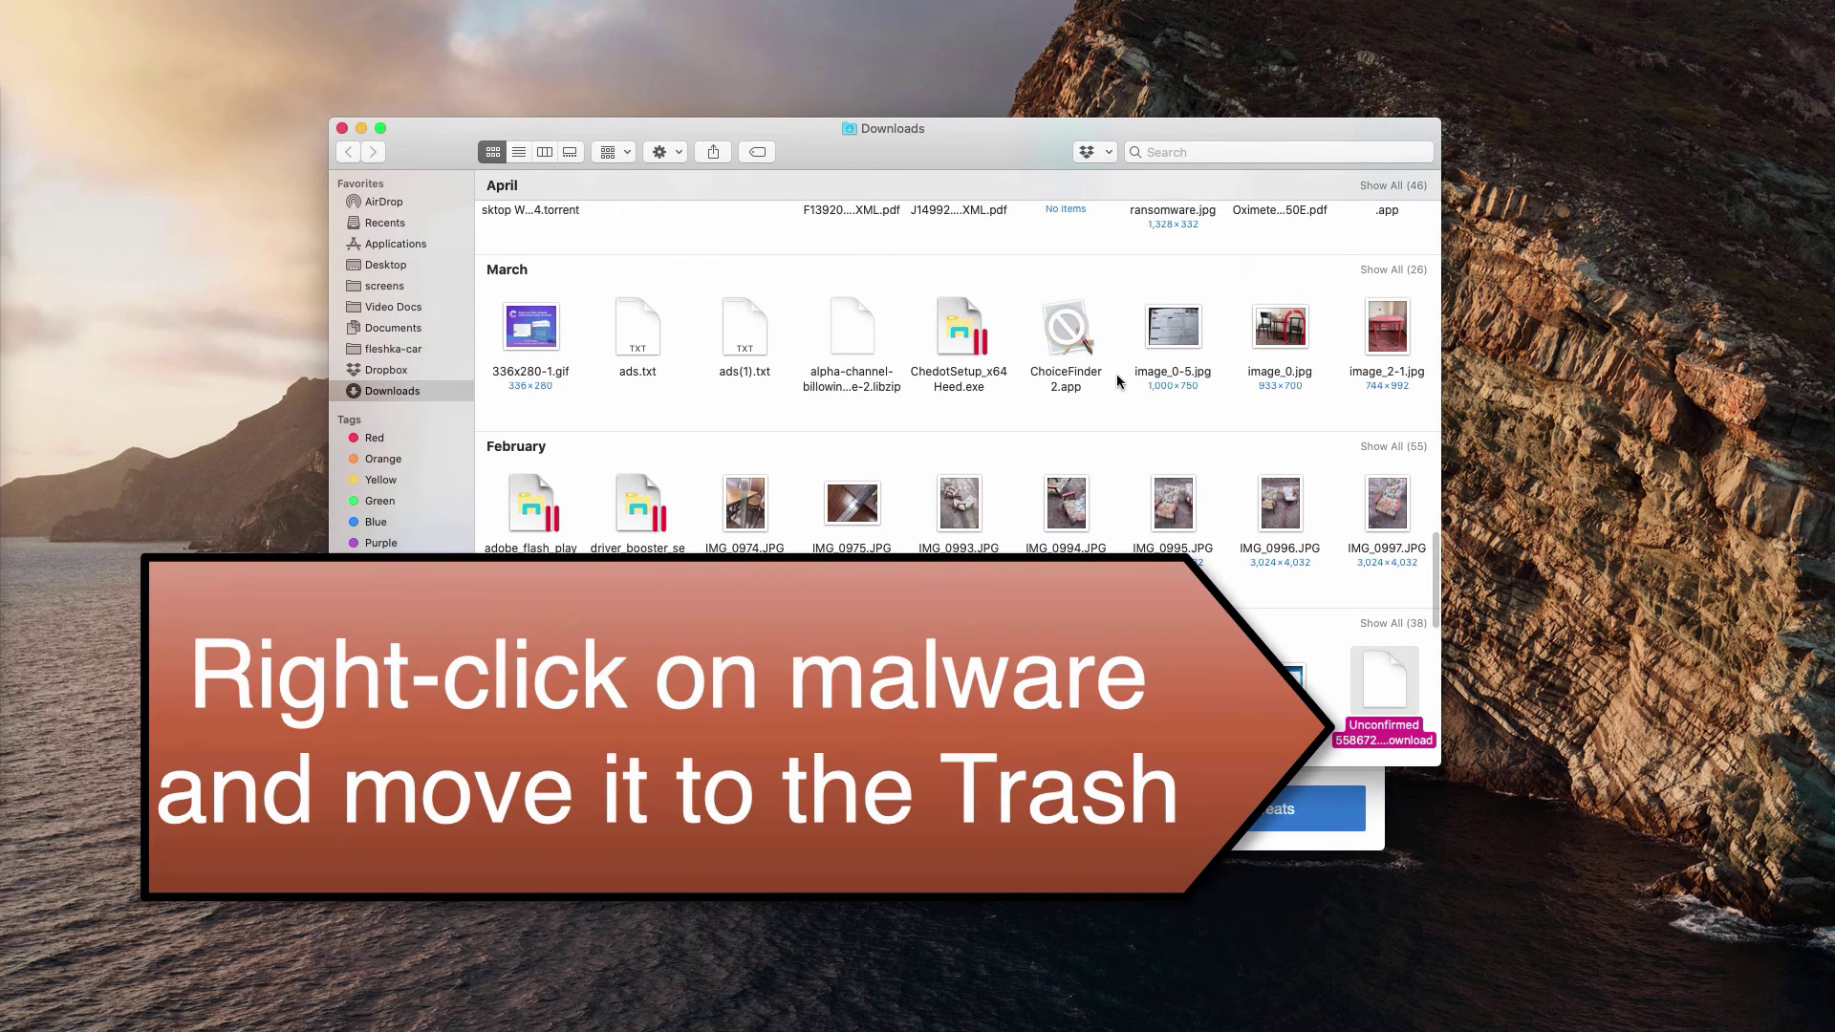
right_click(1384, 703)
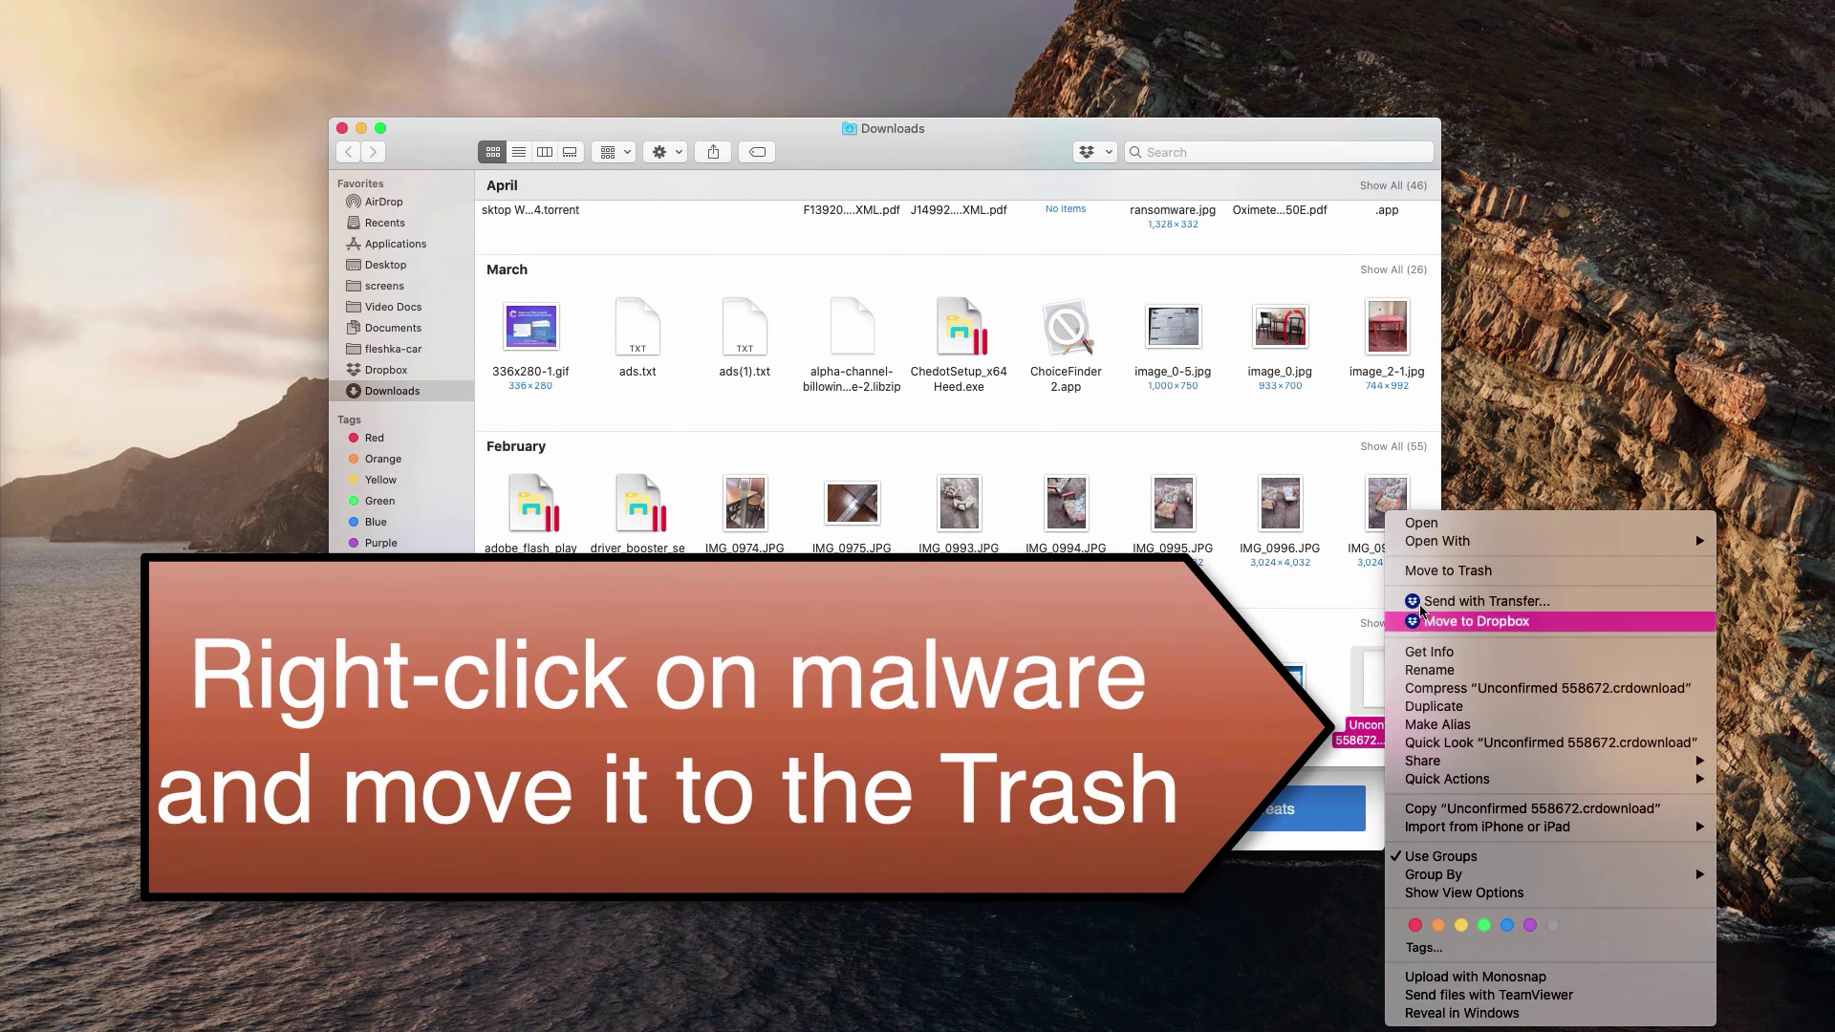
click(1431, 572)
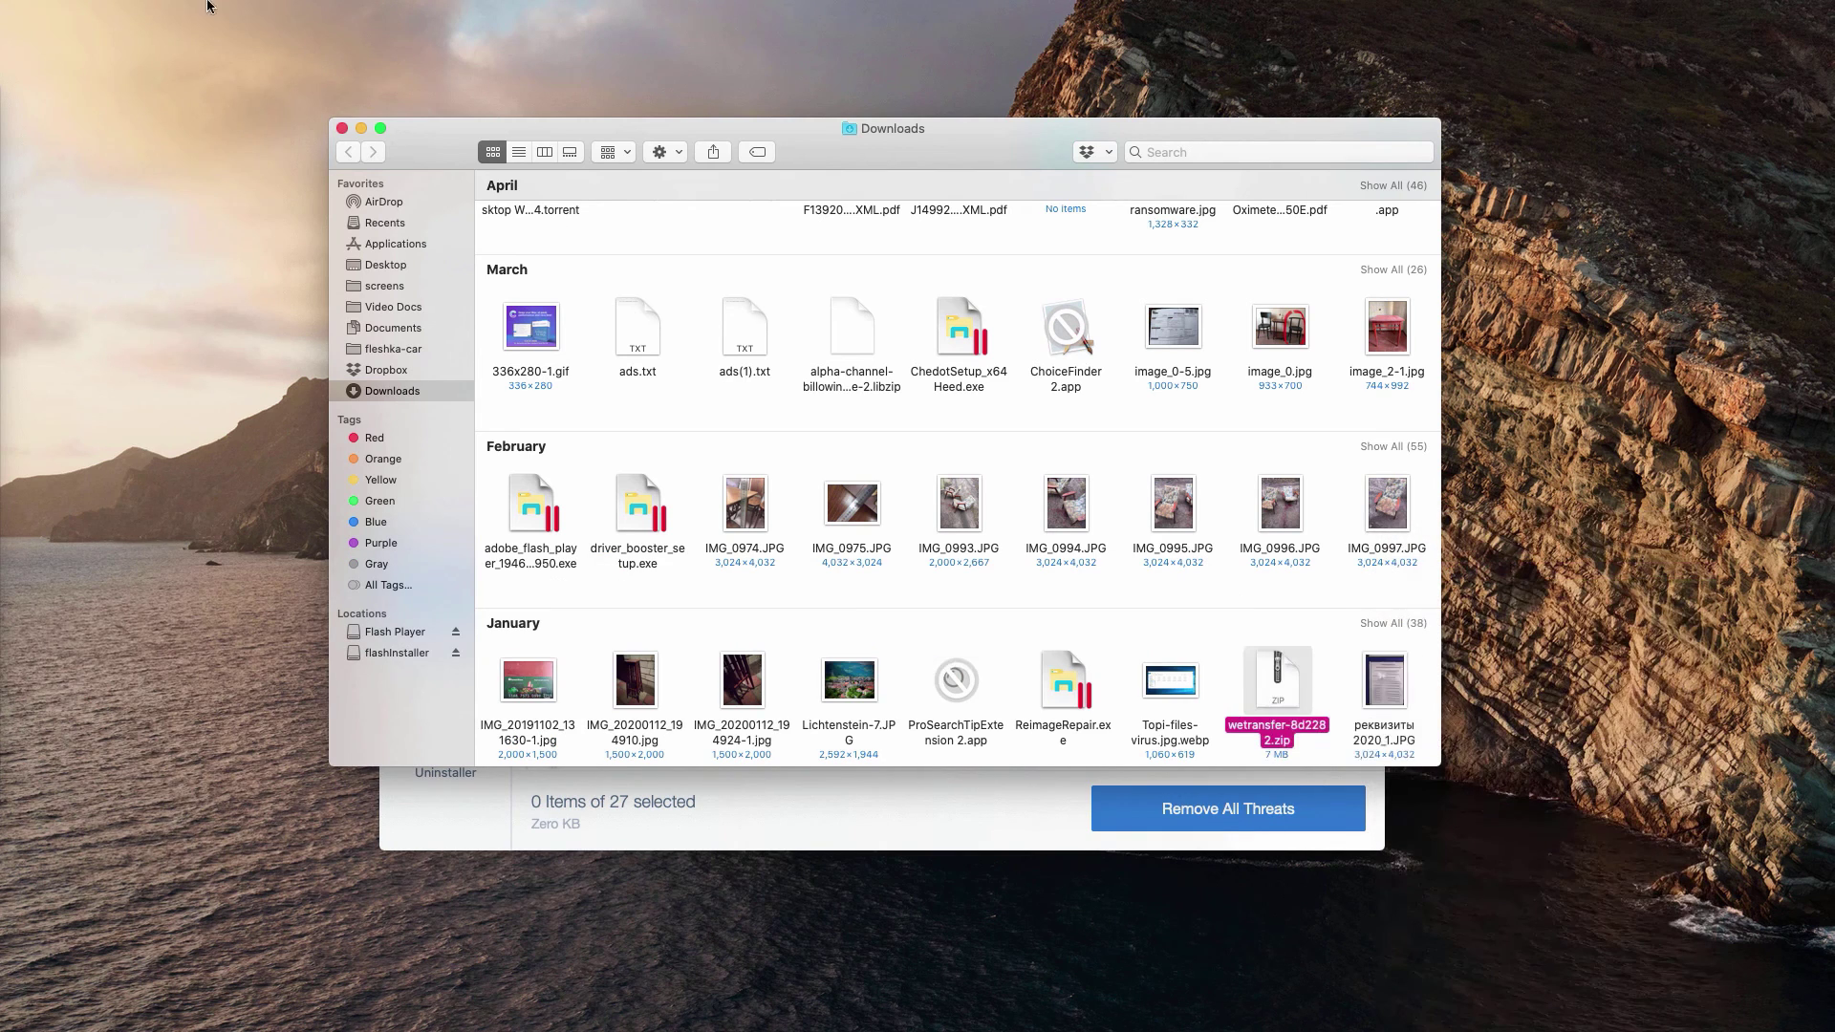
click(343, 129)
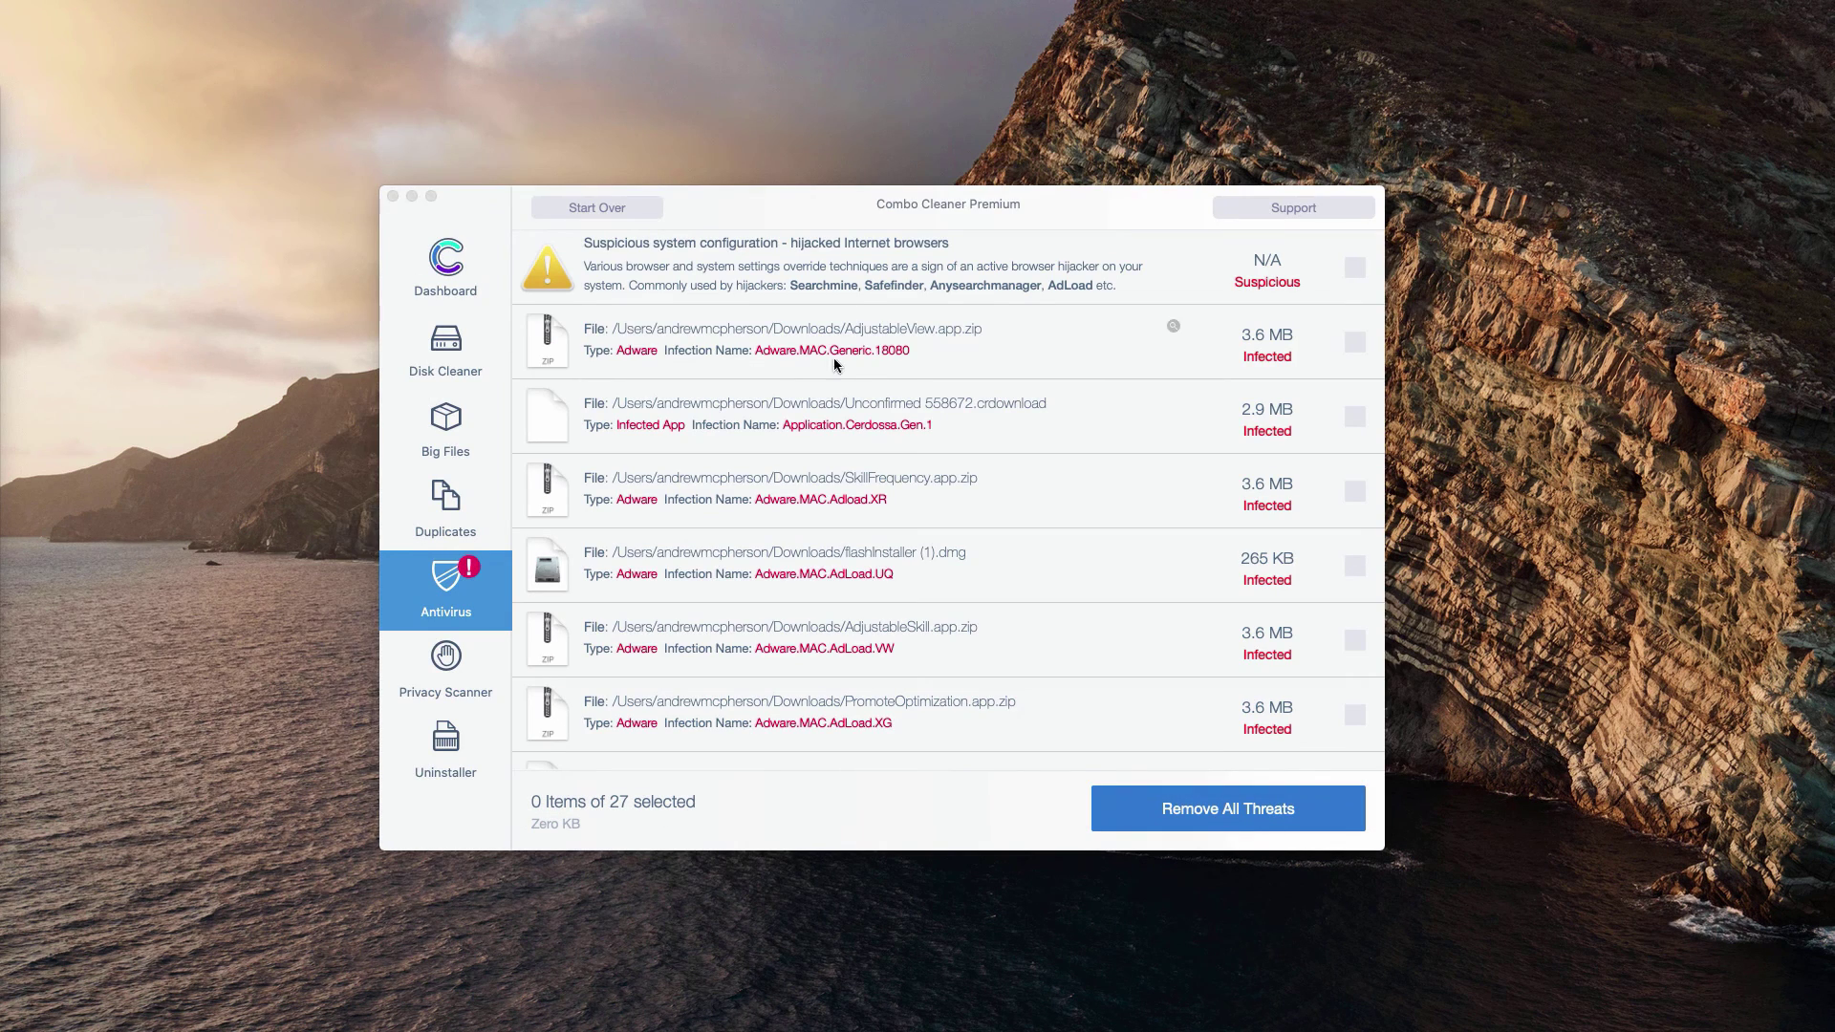
click(926, 197)
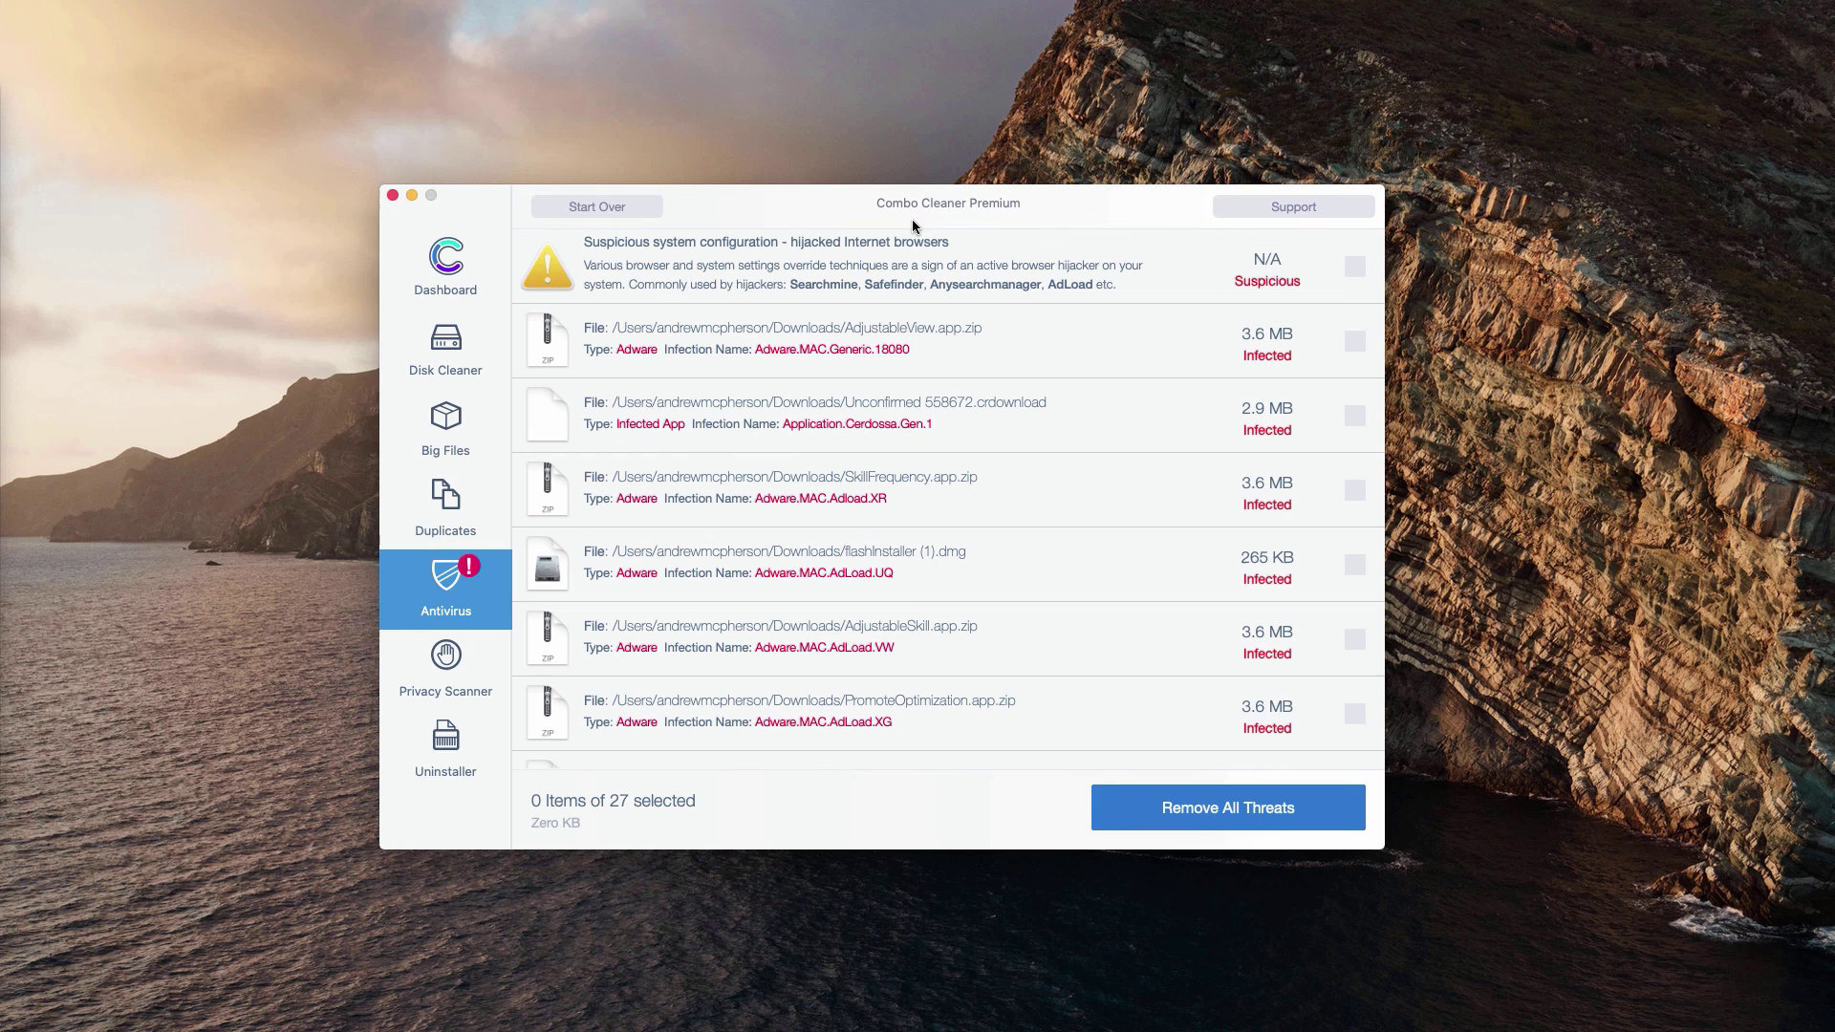